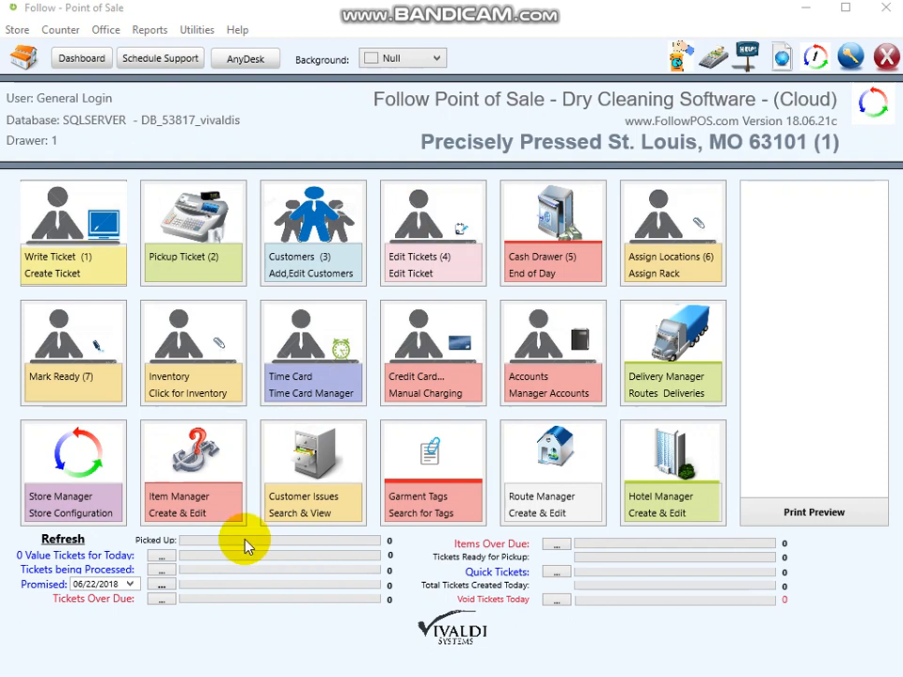
Open the Precisely Pressed store's loyalty settings for editing and turn off Level Loyalty.
left_click(99, 490)
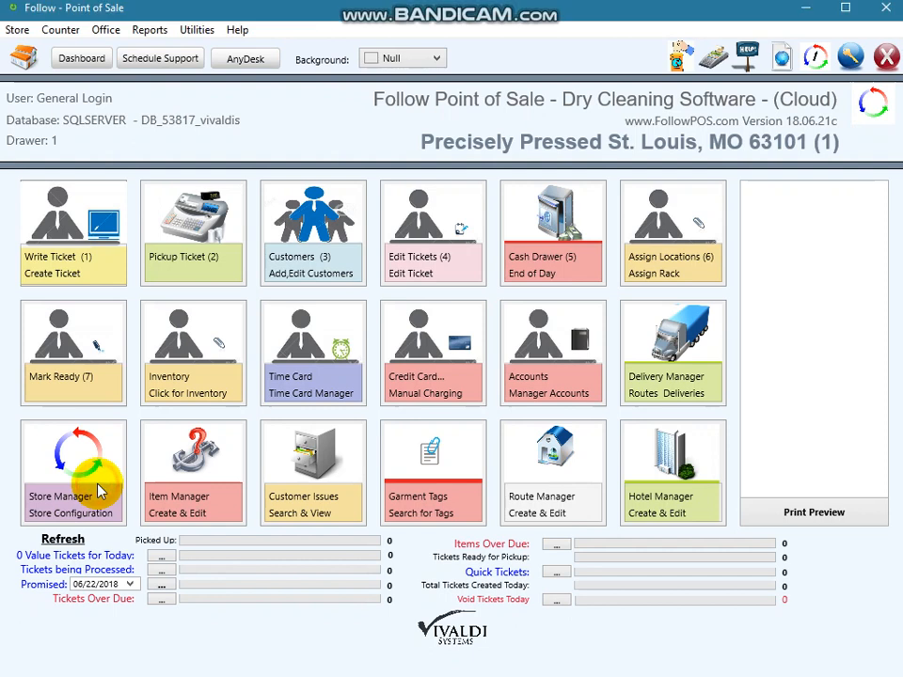
left_click(358, 96)
left_click_drag(358, 96, 324, 44)
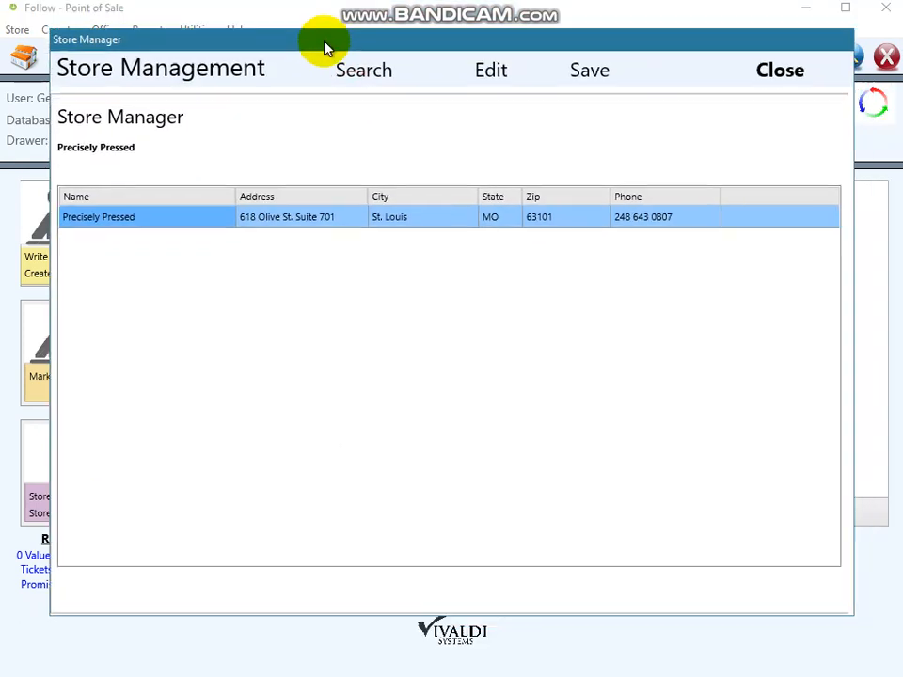
left_click(488, 81)
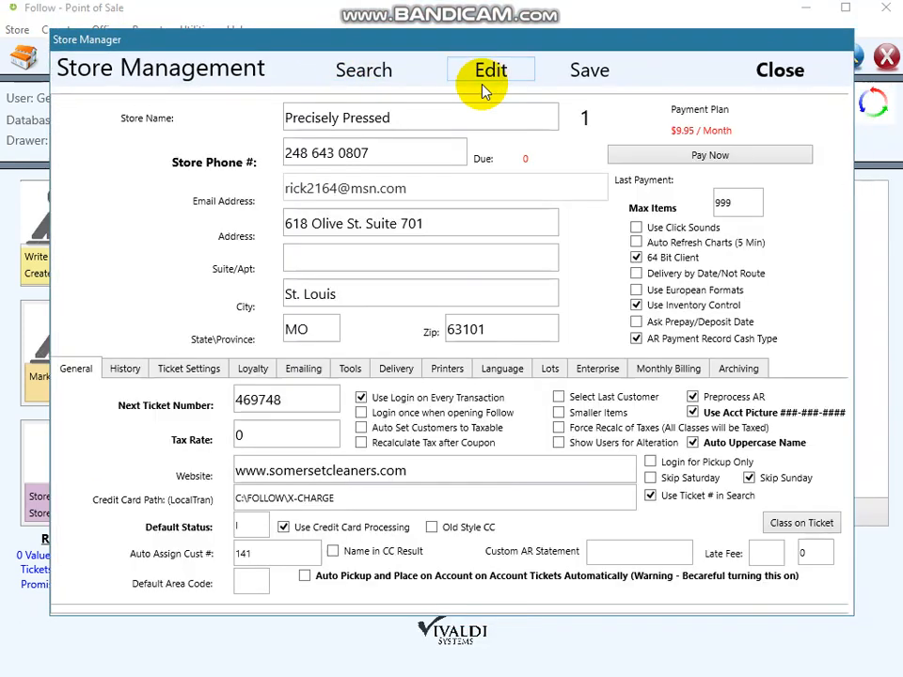
left_click(253, 376)
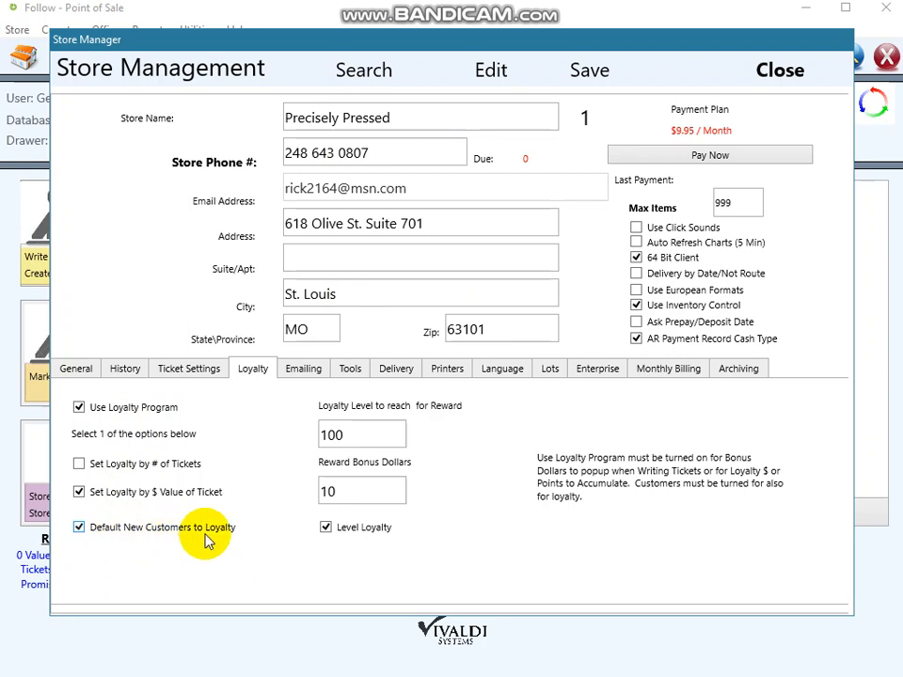
left_click(327, 528)
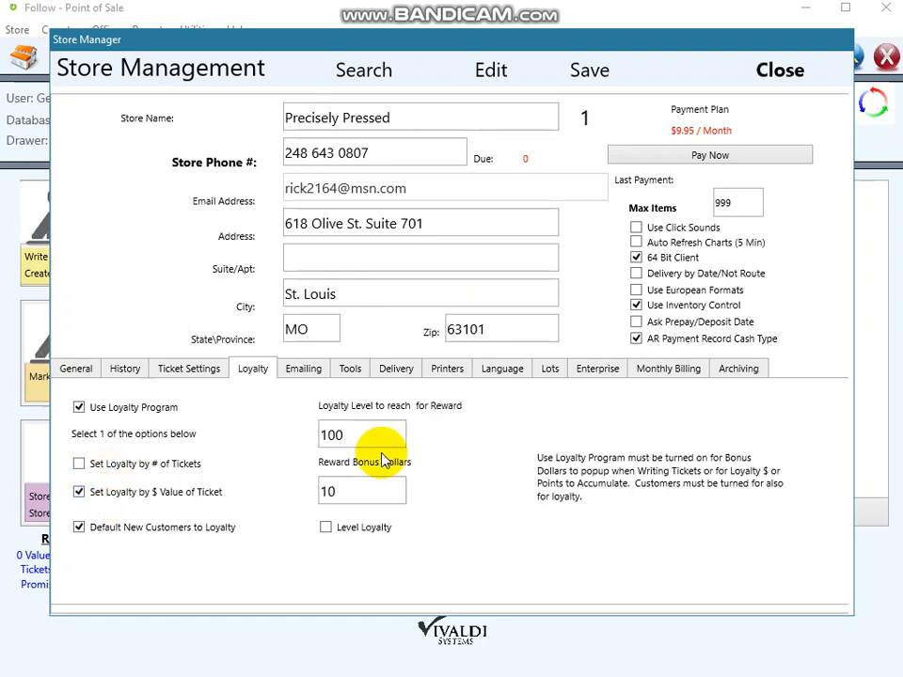
Review the store's loyalty level to reach for a reward and its reward bonus dollars.
left_click_drag(358, 436, 307, 435)
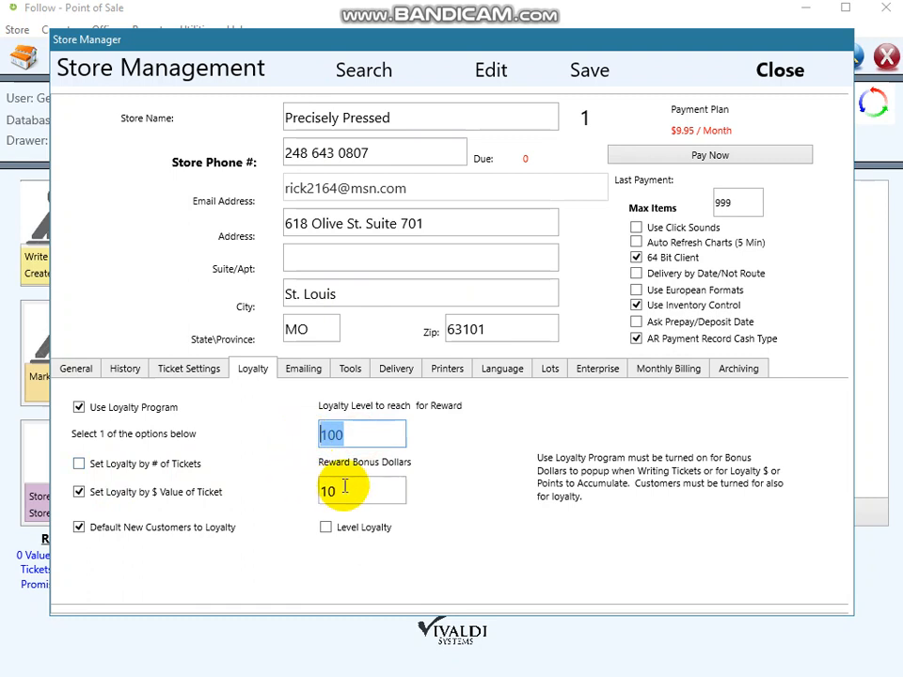
left_click_drag(342, 488, 312, 487)
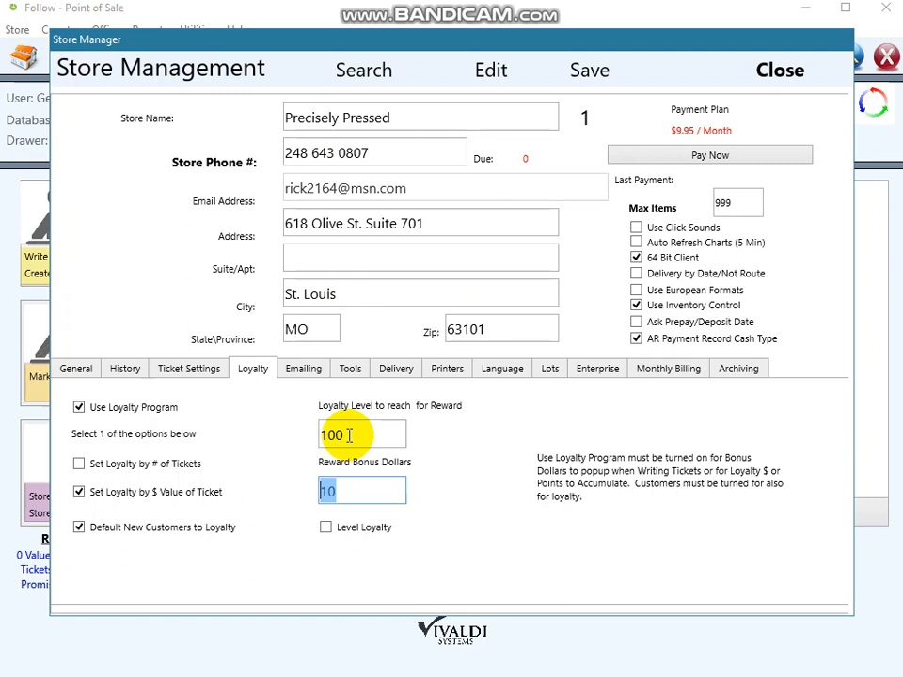
left_click_drag(346, 489, 316, 492)
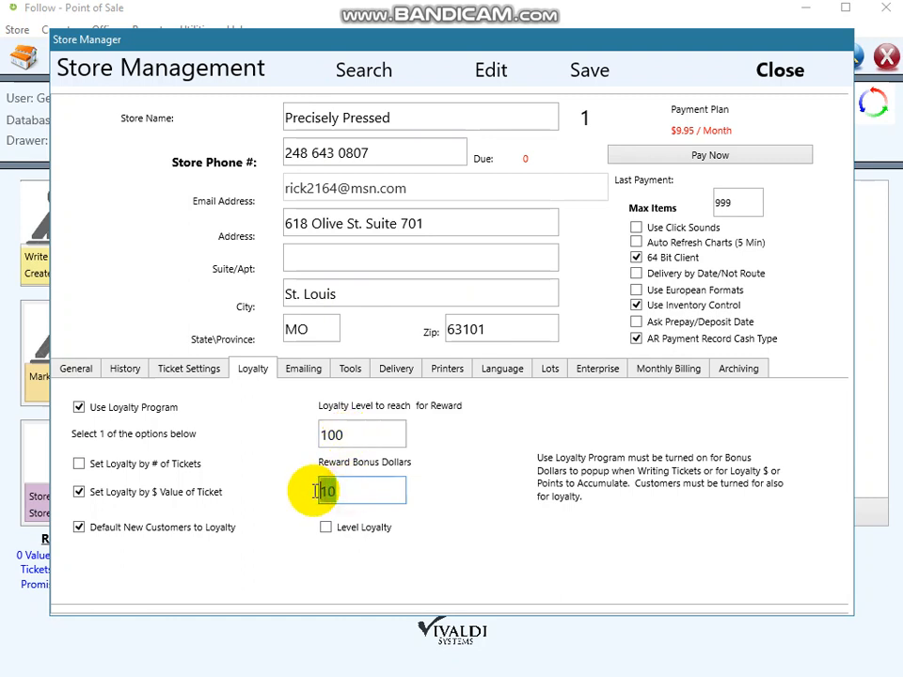
left_click_drag(347, 432, 322, 433)
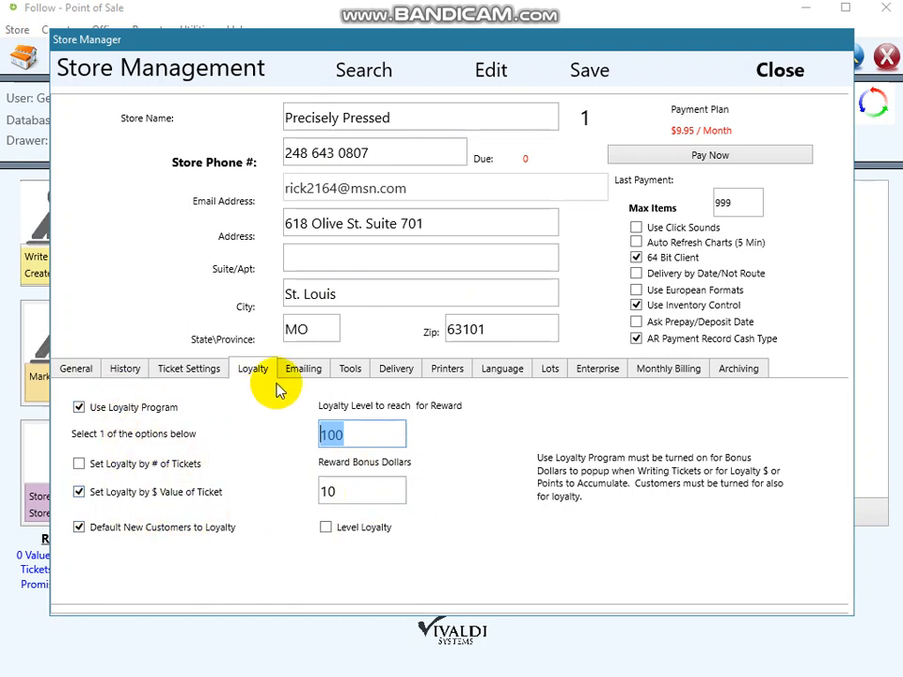
Close store management and log back in with the counter user password.
left_click(788, 72)
type("••••")
key("Return")
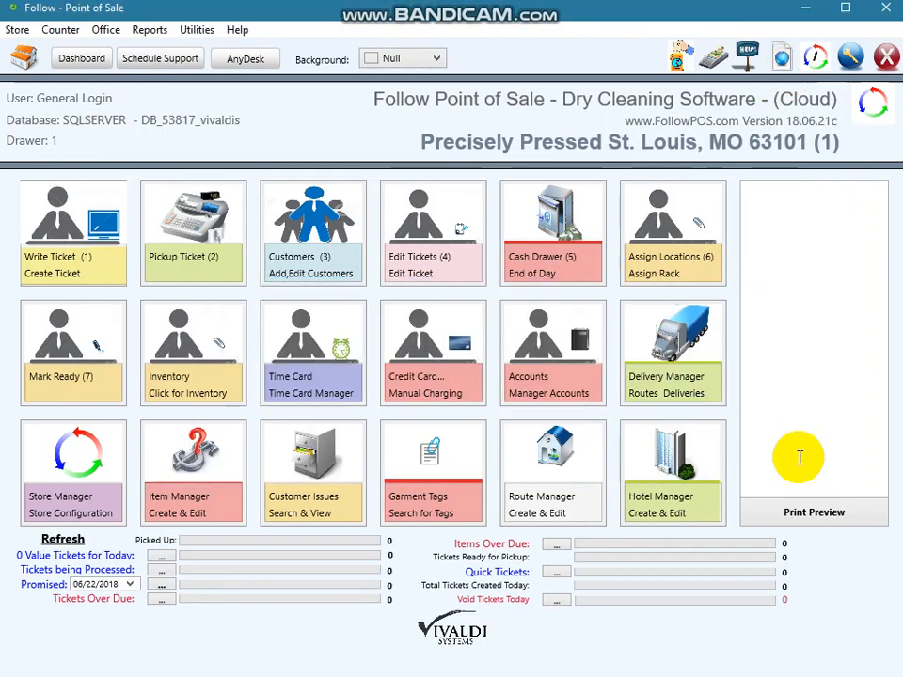
Search the customers for "loy", open the TEST LOYALTY record for editing and mark it as a loyalty customer.
left_click(325, 246)
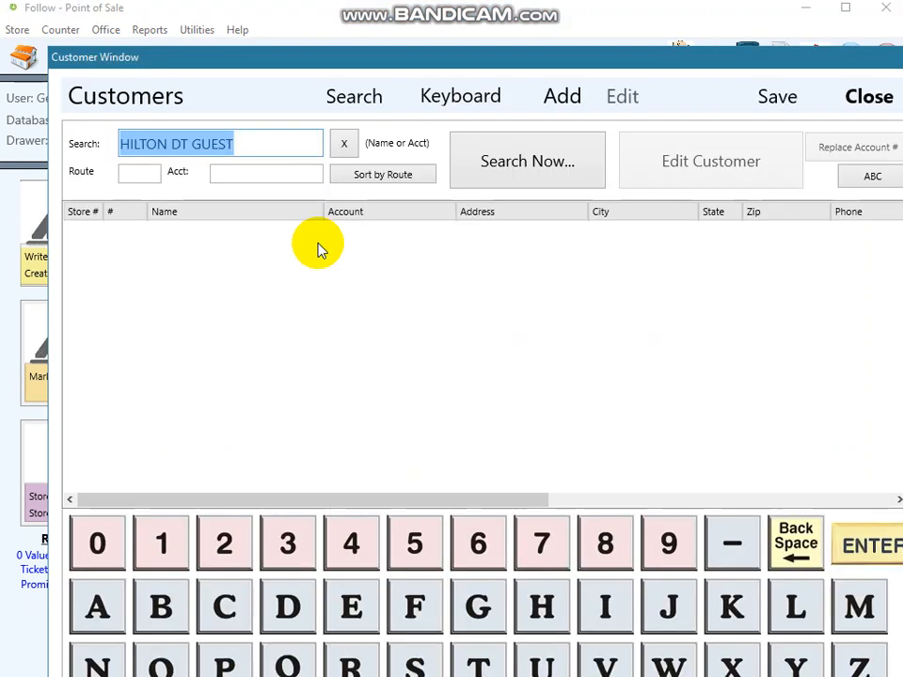
type("loy")
key("Return")
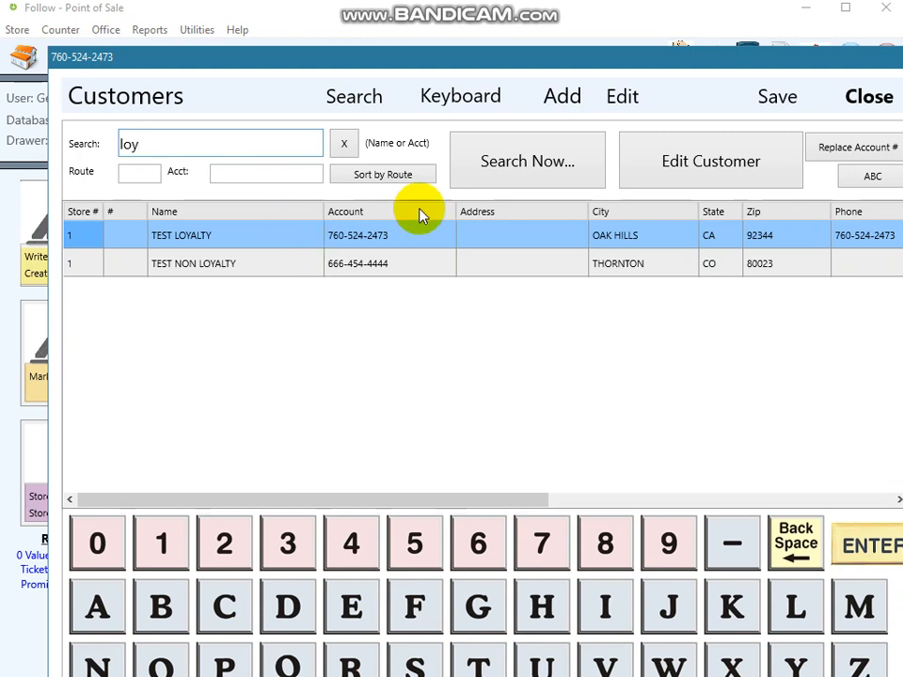
left_click(673, 158)
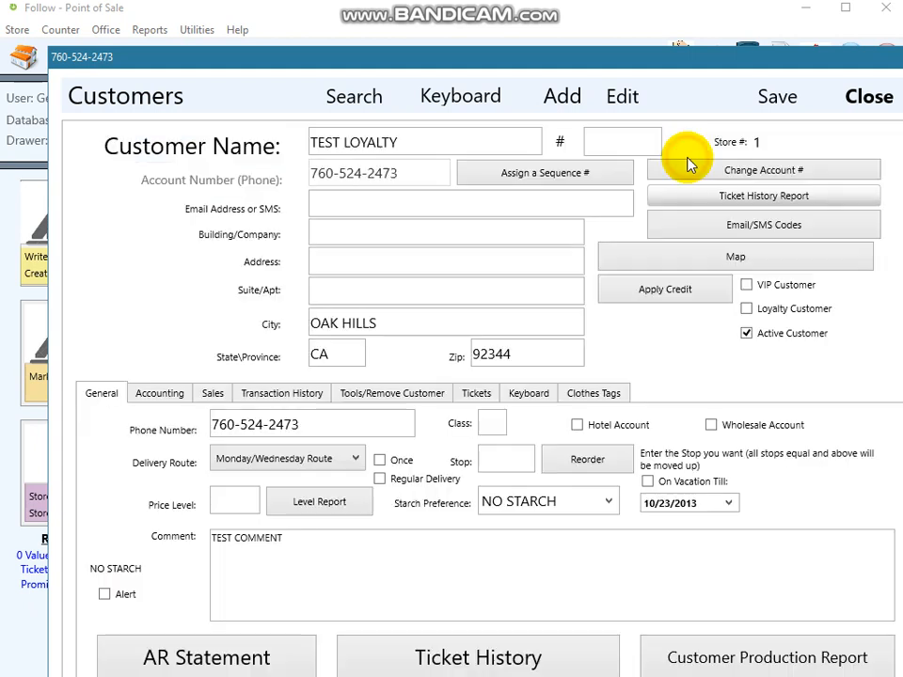
left_click(747, 309)
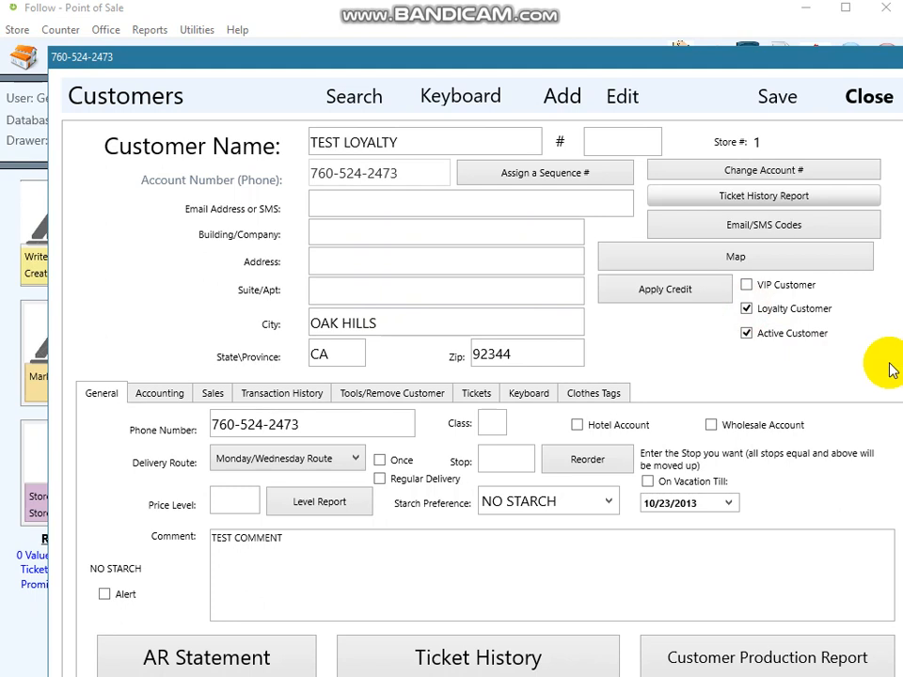
left_click(383, 141)
left_click_drag(407, 145, 311, 143)
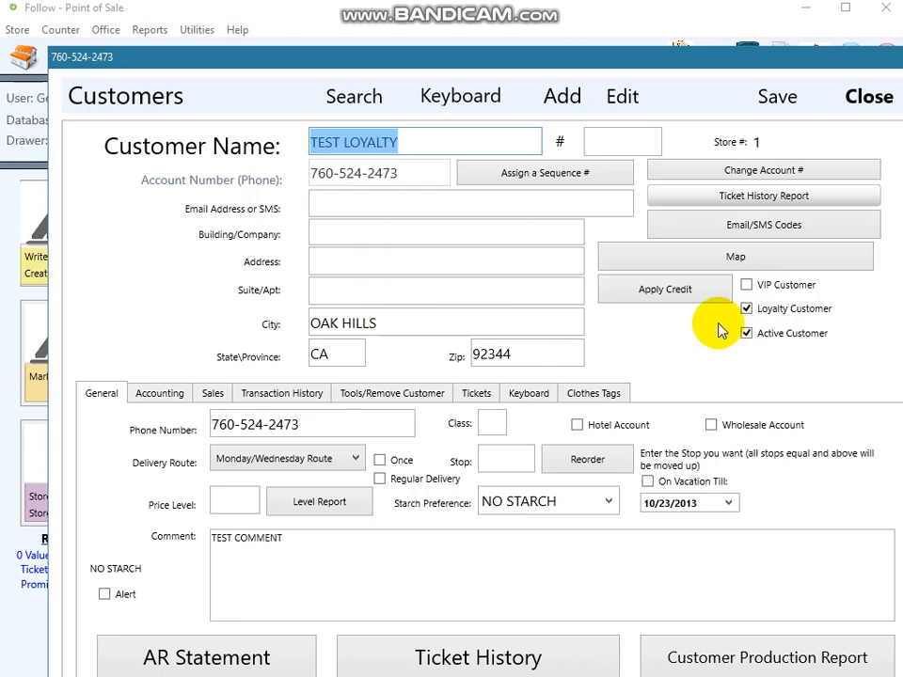
Reset the TEST LOYALTY customer's loyalty points, set the credit/loyalty reward to 0 and save the record.
left_click(213, 394)
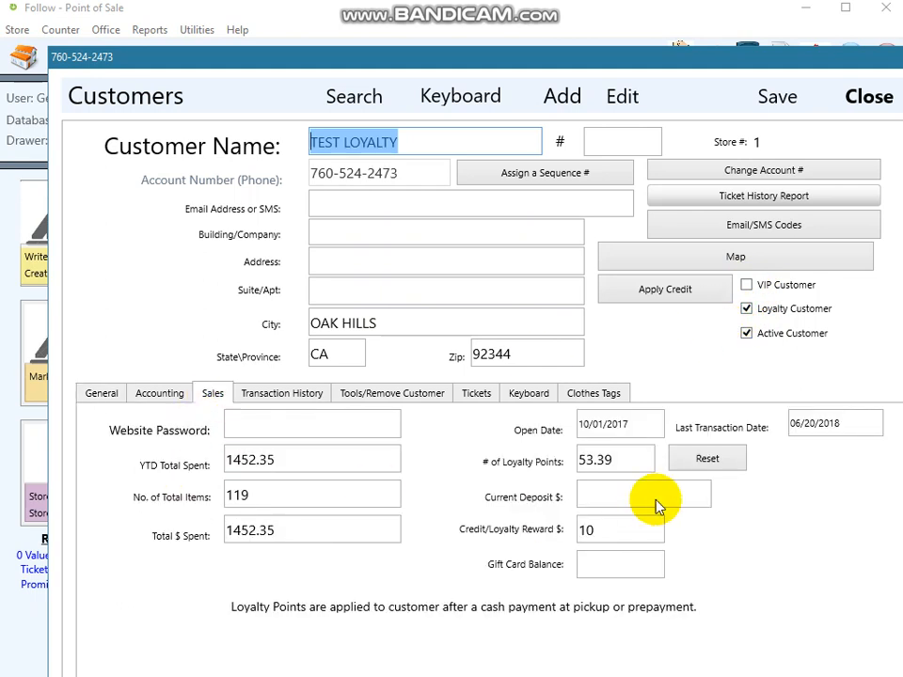
left_click(731, 463)
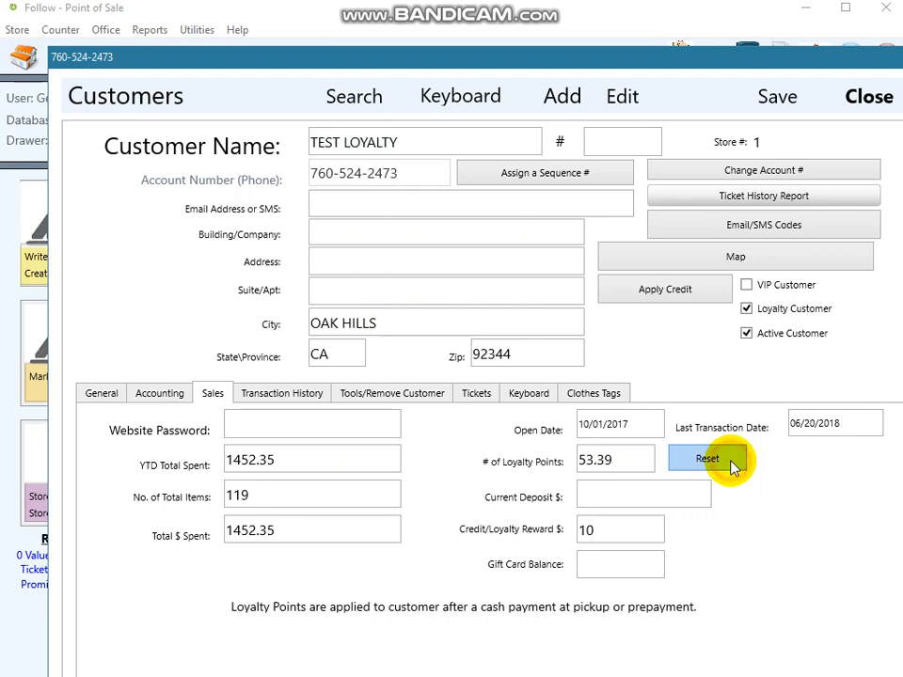
double_click(607, 458)
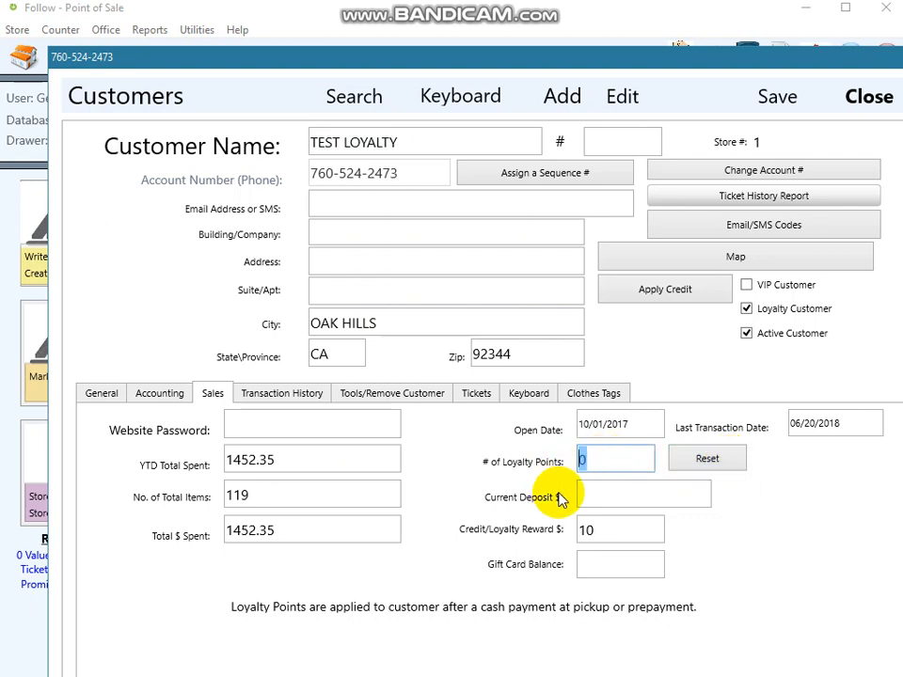
double_click(598, 530)
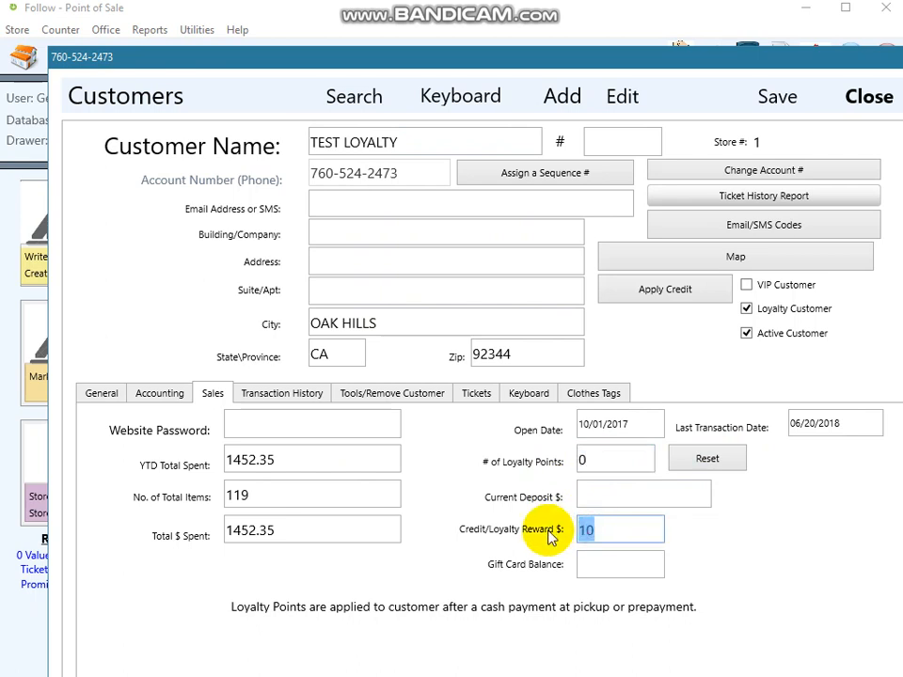
type("0")
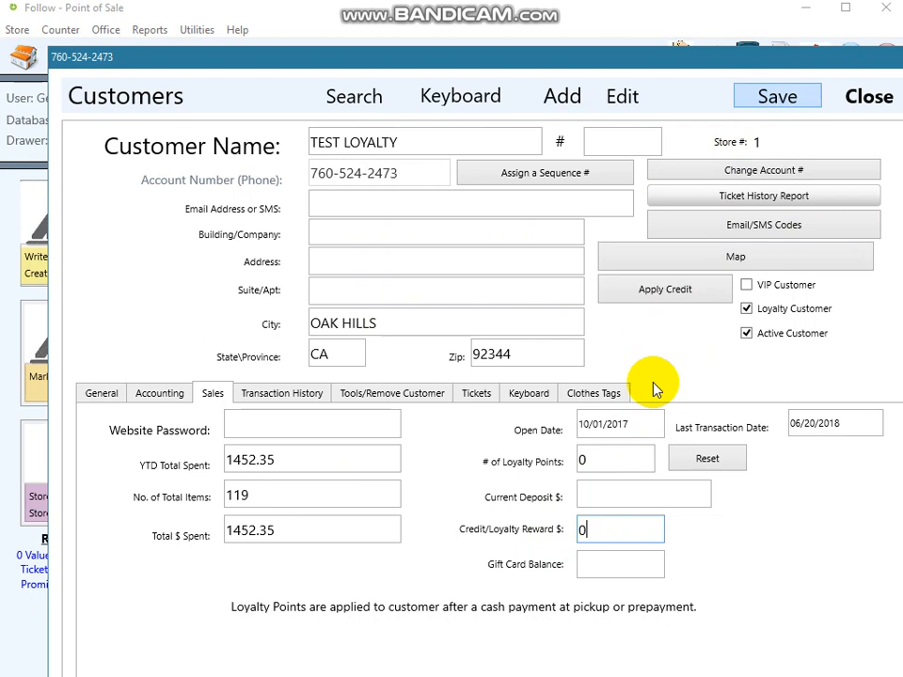
left_click(498, 425)
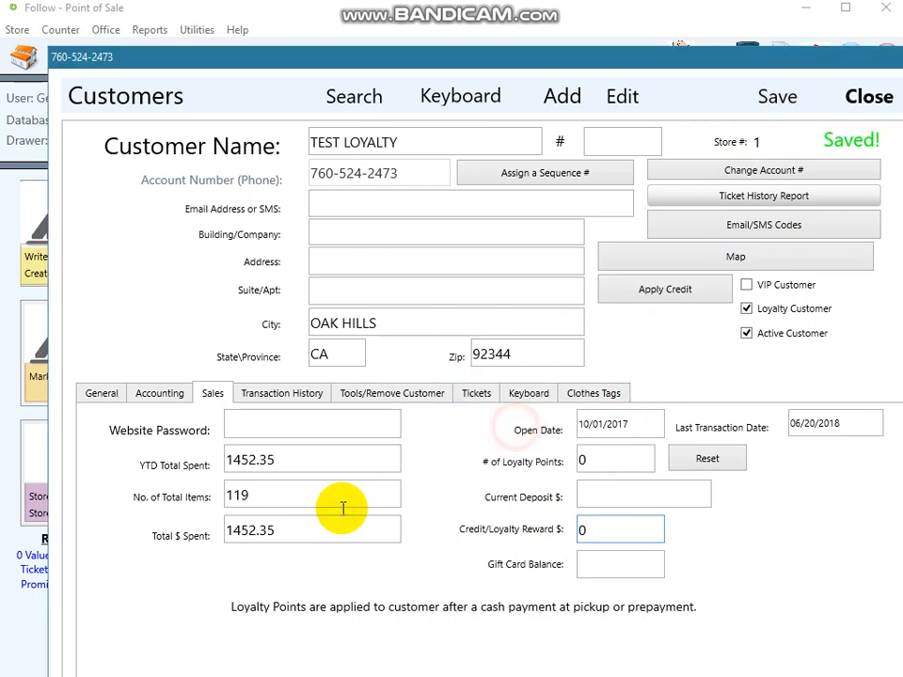
Review the customer's loyalty points, reward credit, year-to-date spending, item count and total spent.
left_click(623, 462)
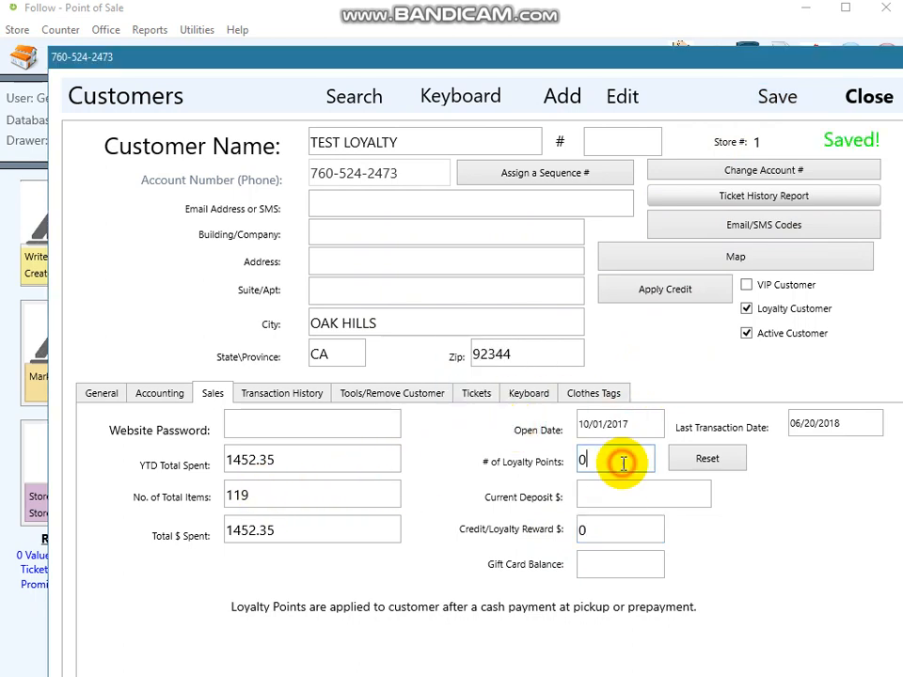
left_click(617, 528)
left_click(277, 458)
left_click(271, 497)
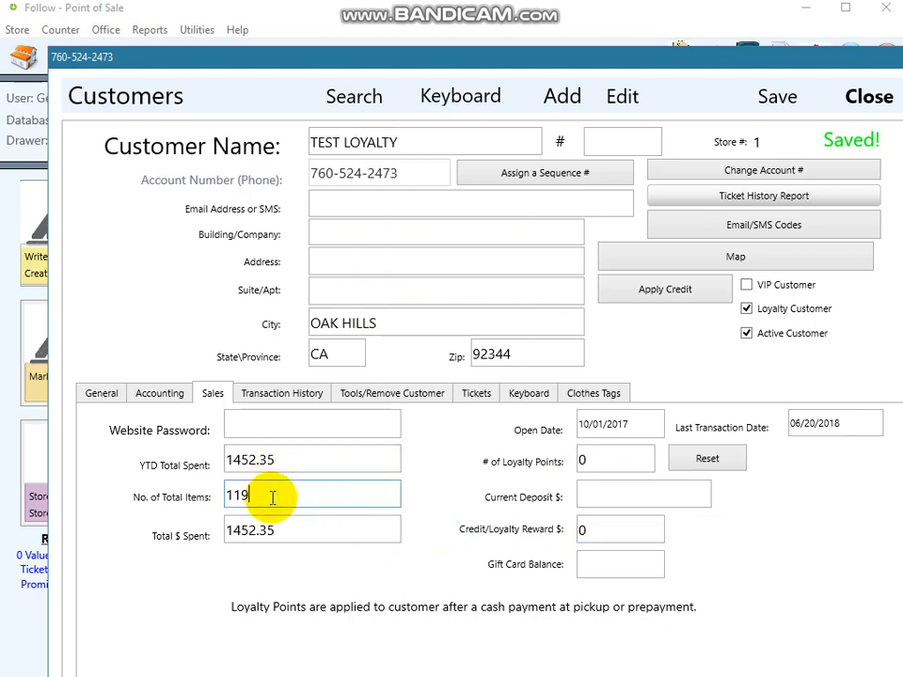
left_click_drag(284, 530, 222, 534)
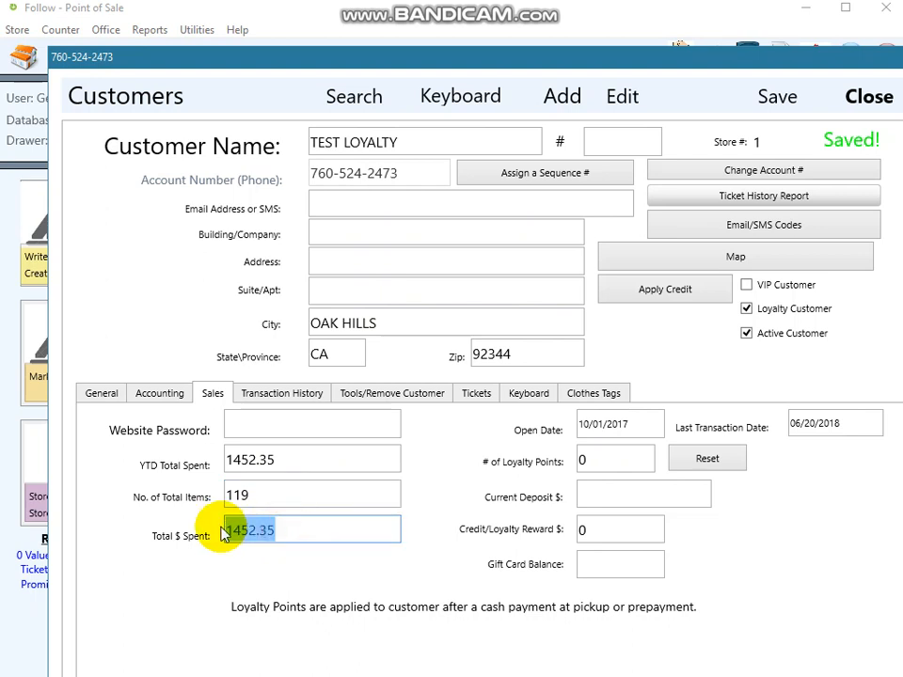
left_click(621, 458)
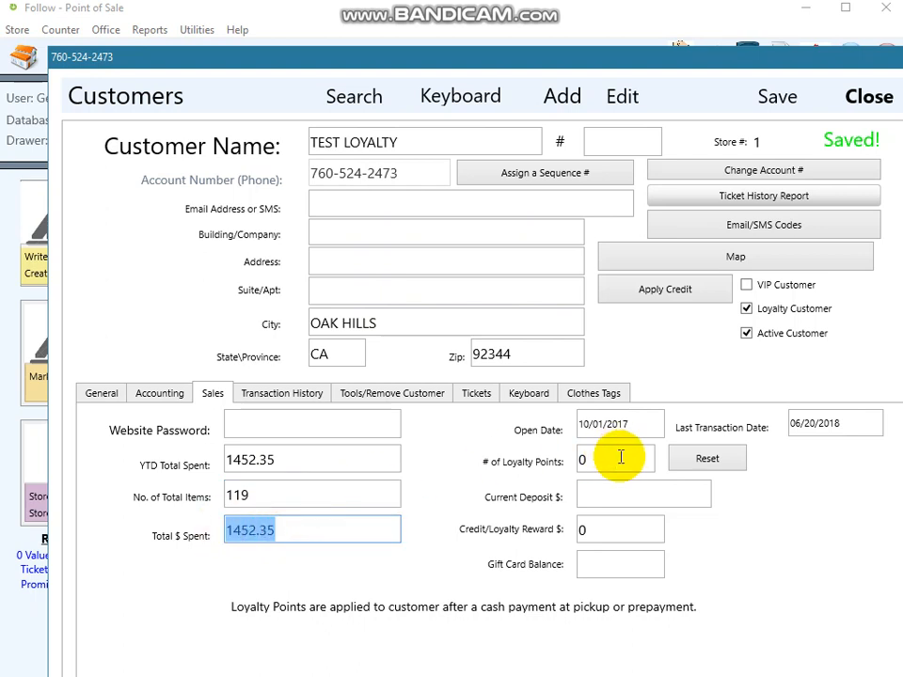
Set the customer's credit/loyalty reward to 50 dollars and save the record.
left_click(605, 533)
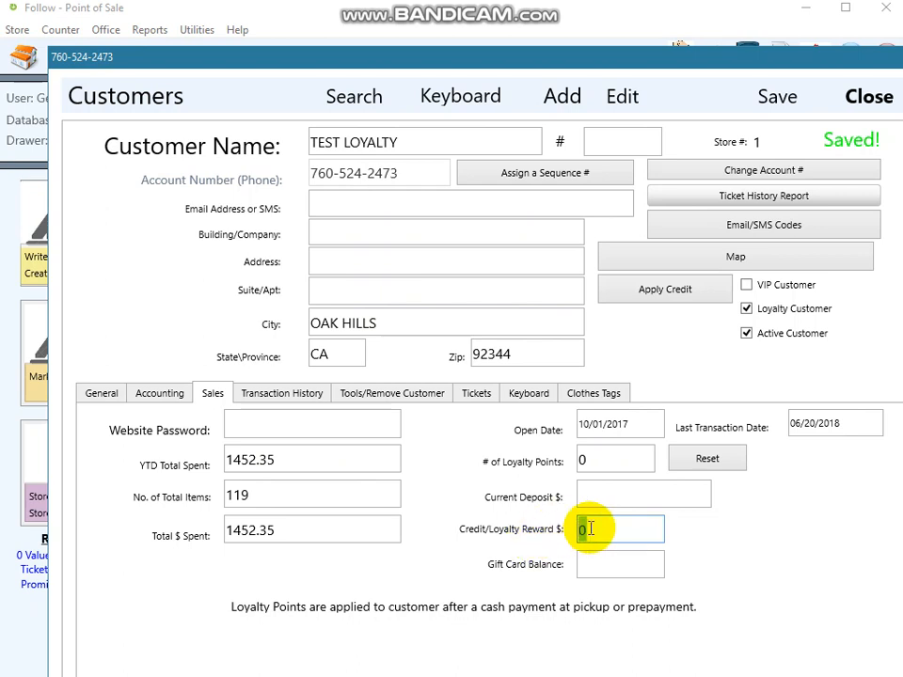
type("50")
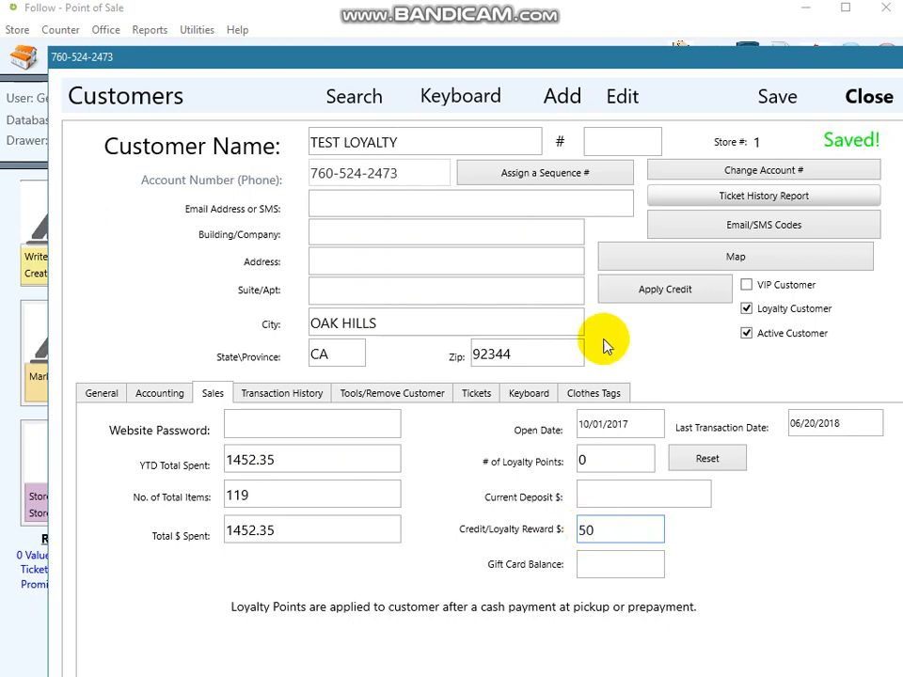
left_click_drag(525, 66, 489, 24)
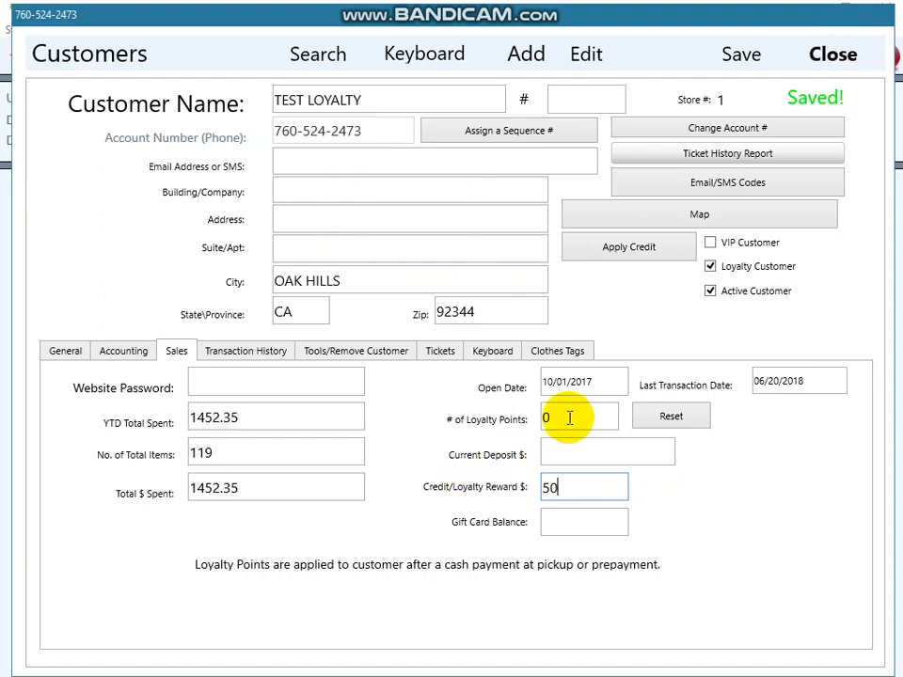
left_click(760, 59)
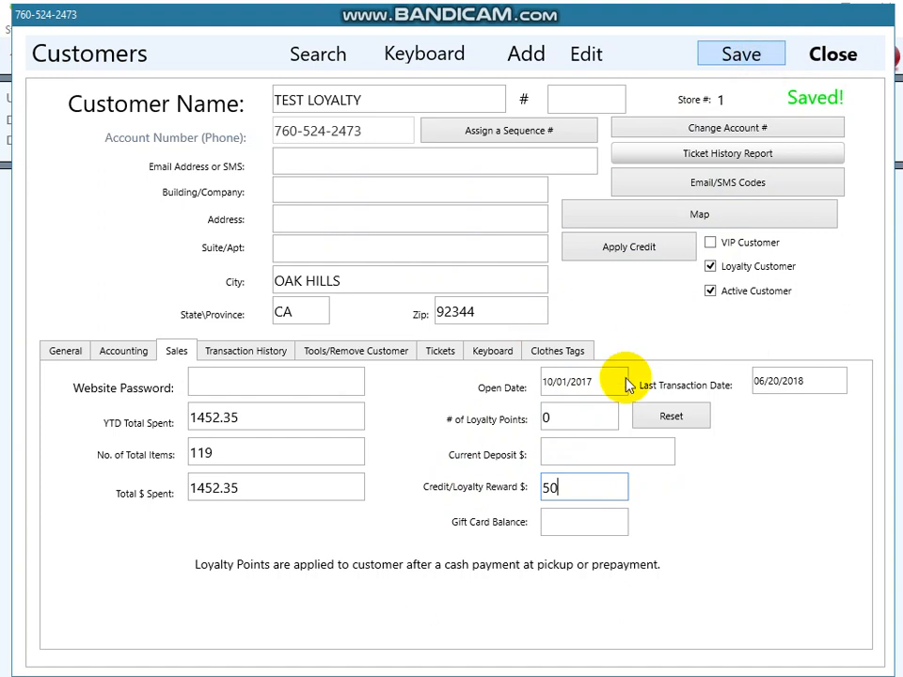
left_click(499, 424)
Set the customer's credit/loyalty reward back to 0 and save the record.
left_click_drag(574, 488, 418, 492)
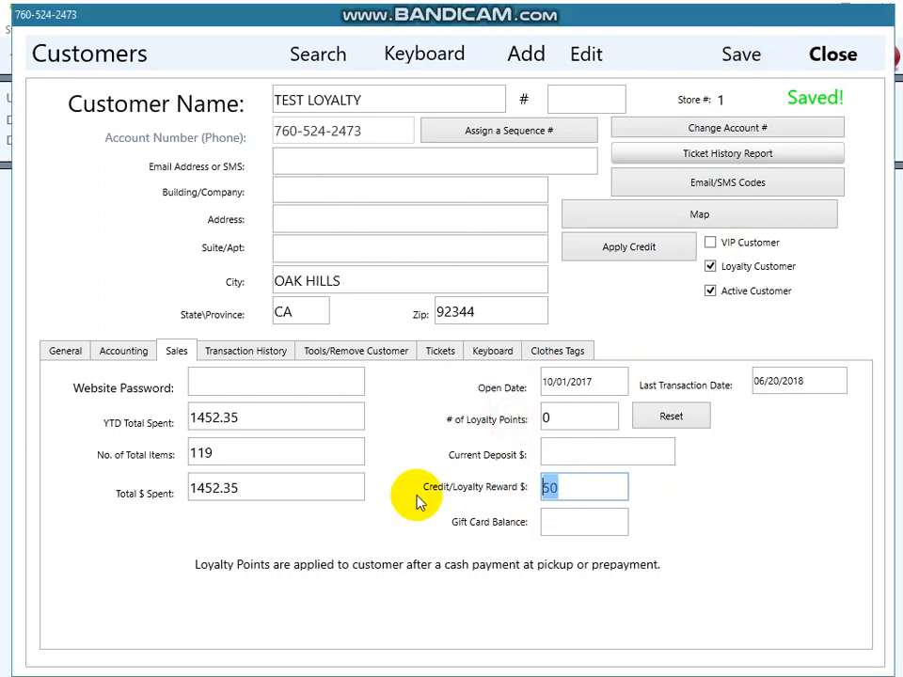
type("0")
left_click(748, 54)
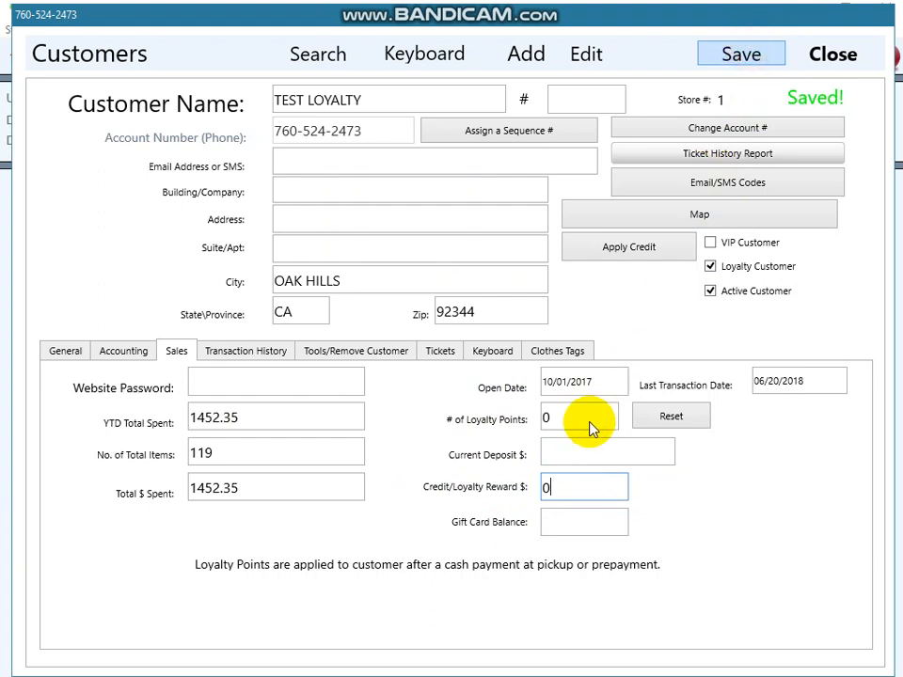
left_click(495, 428)
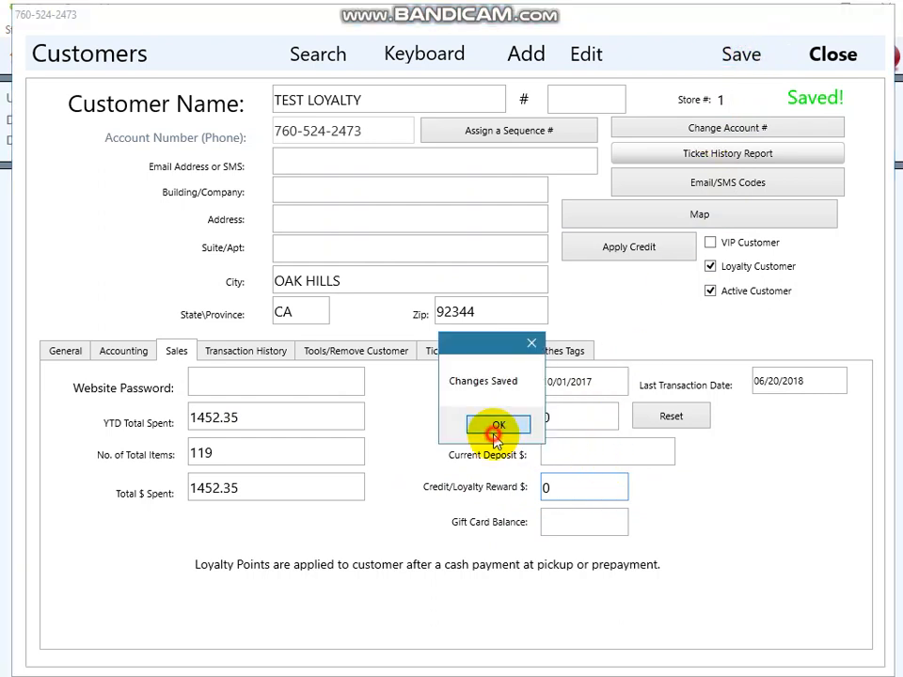
Close the customer record, log in with the counter user password and open the ticket-writing window.
left_click(828, 54)
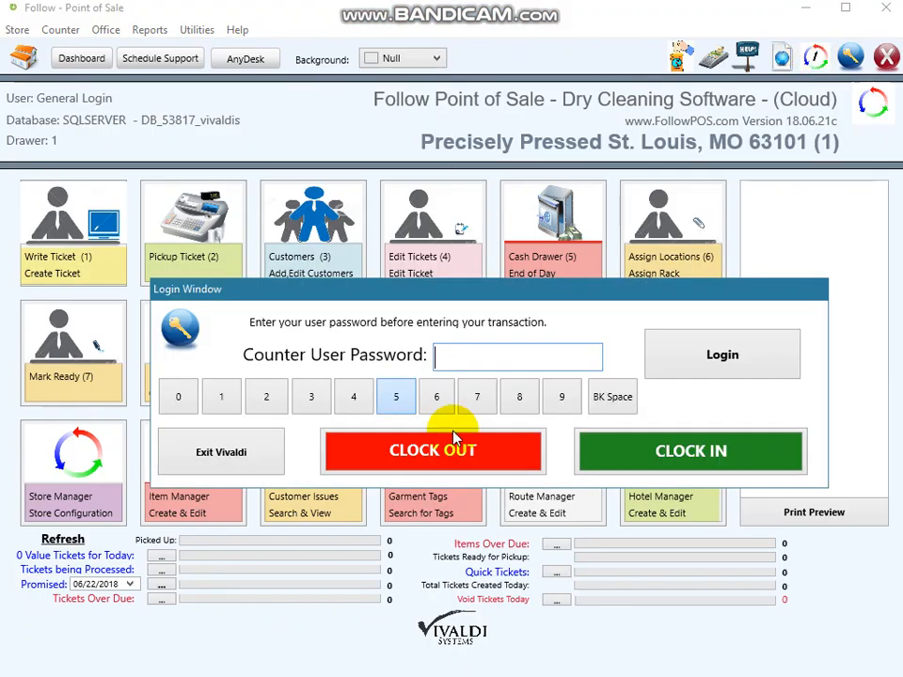
type("••••")
key("Return")
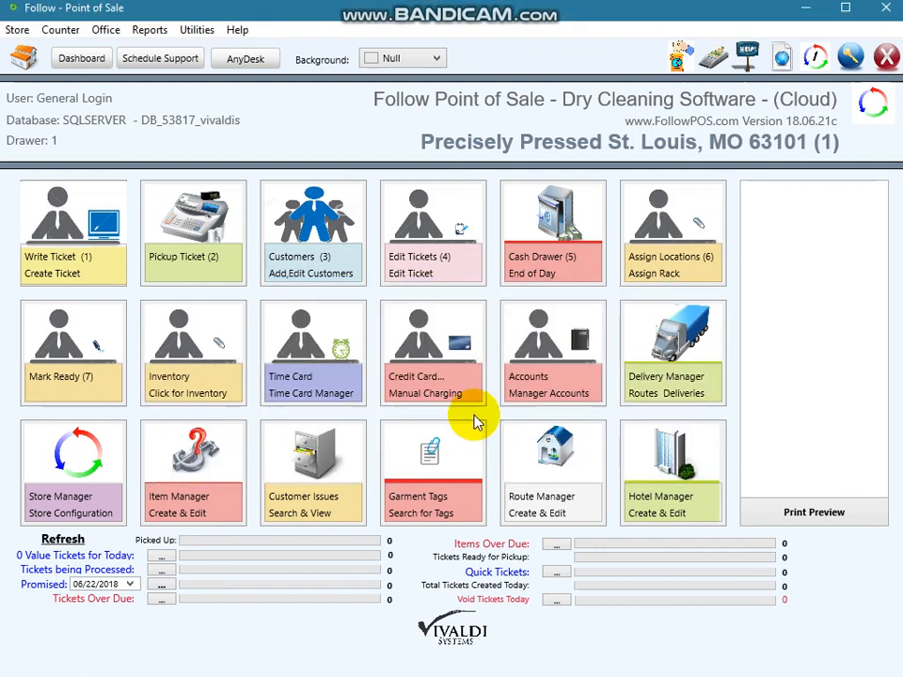
left_click(58, 225)
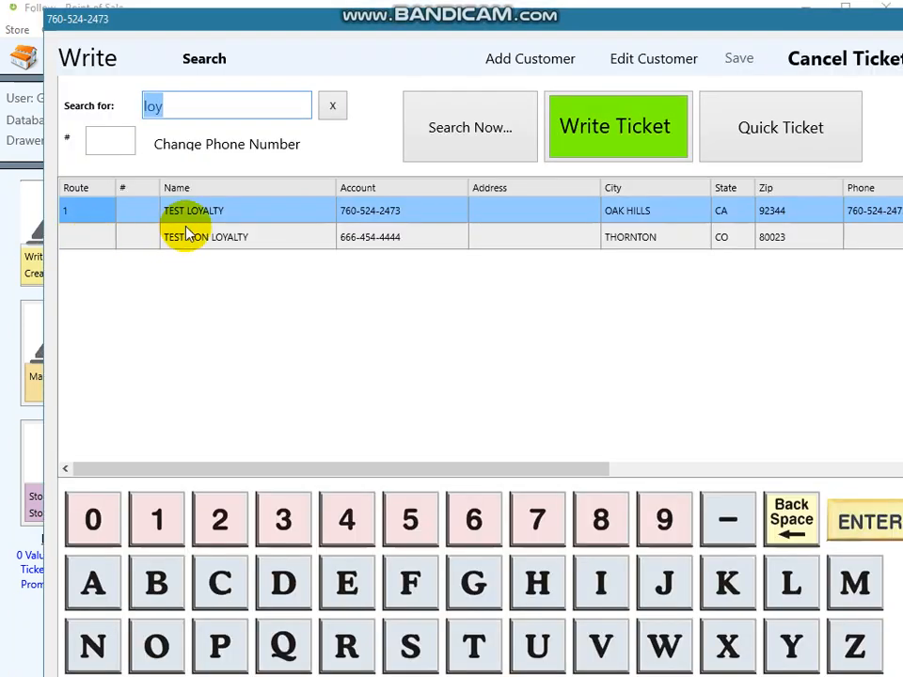
Start a ticket for the TEST LOYALTY customer and add six formal drycleaning dresses.
left_click(609, 146)
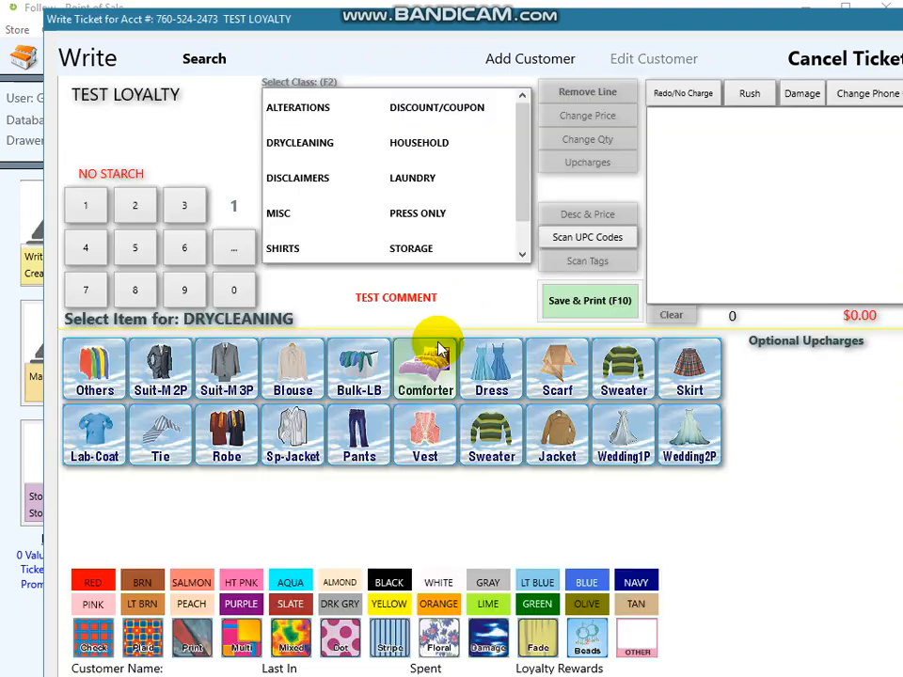
left_click(184, 248)
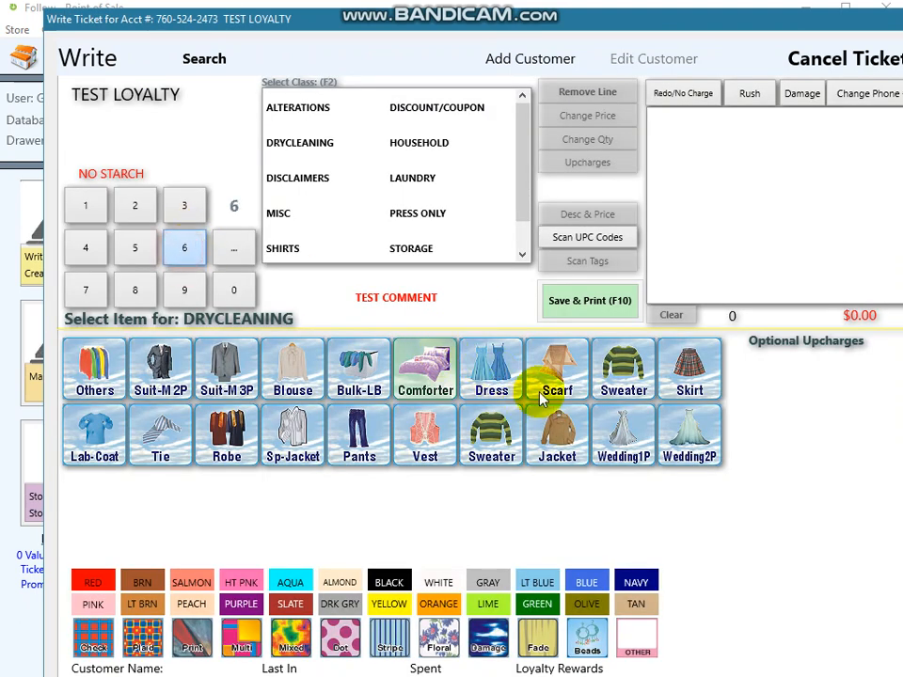
left_click(495, 381)
left_click(494, 359)
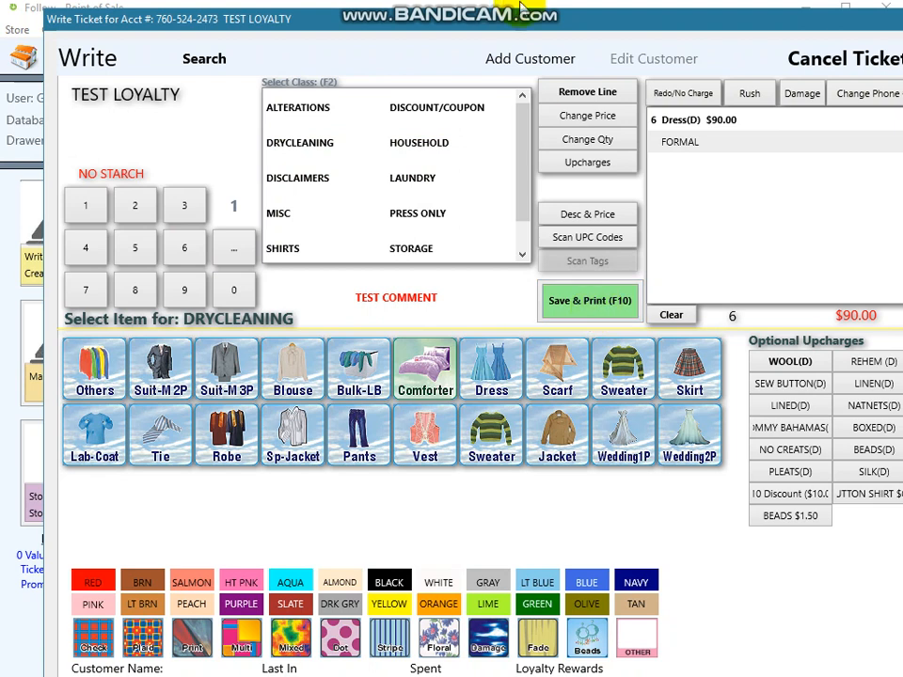
left_click_drag(514, 20, 492, 13)
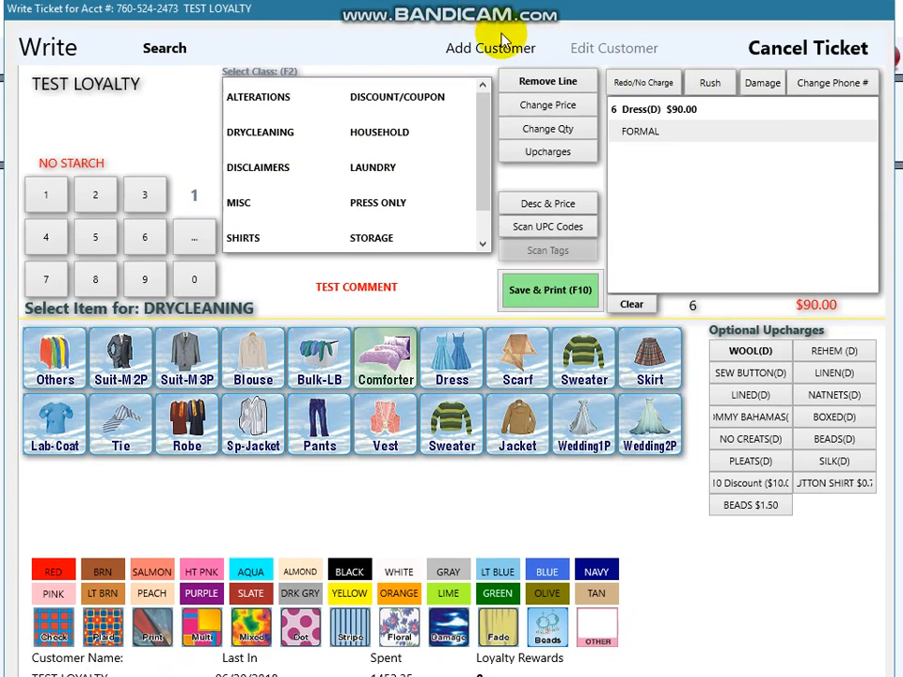
Save and close the dress ticket without printing, with pickup on 06/25/2018 and no delivery.
left_click(522, 290)
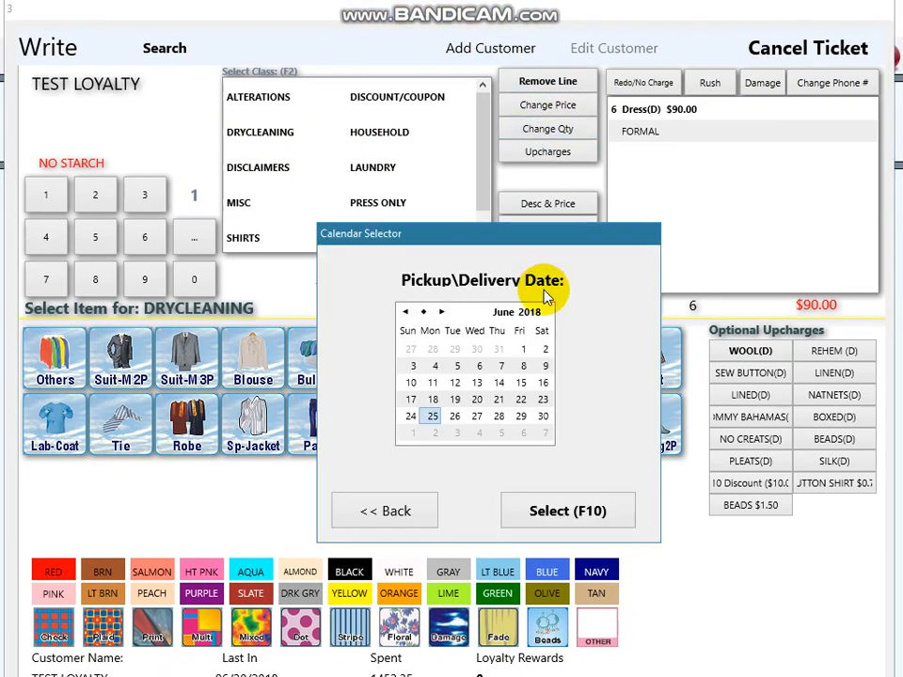
left_click(547, 518)
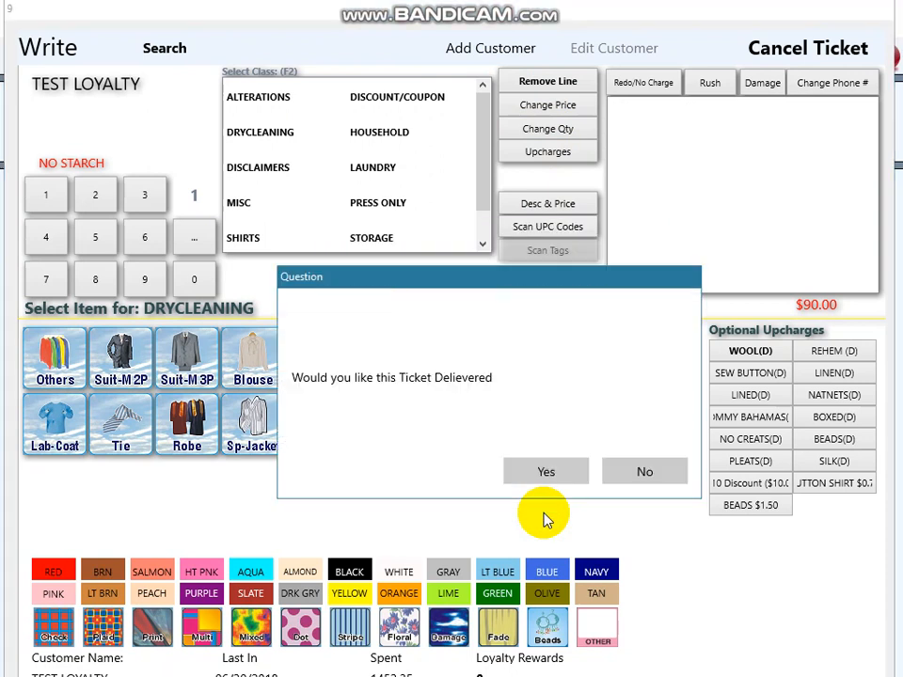
left_click(647, 470)
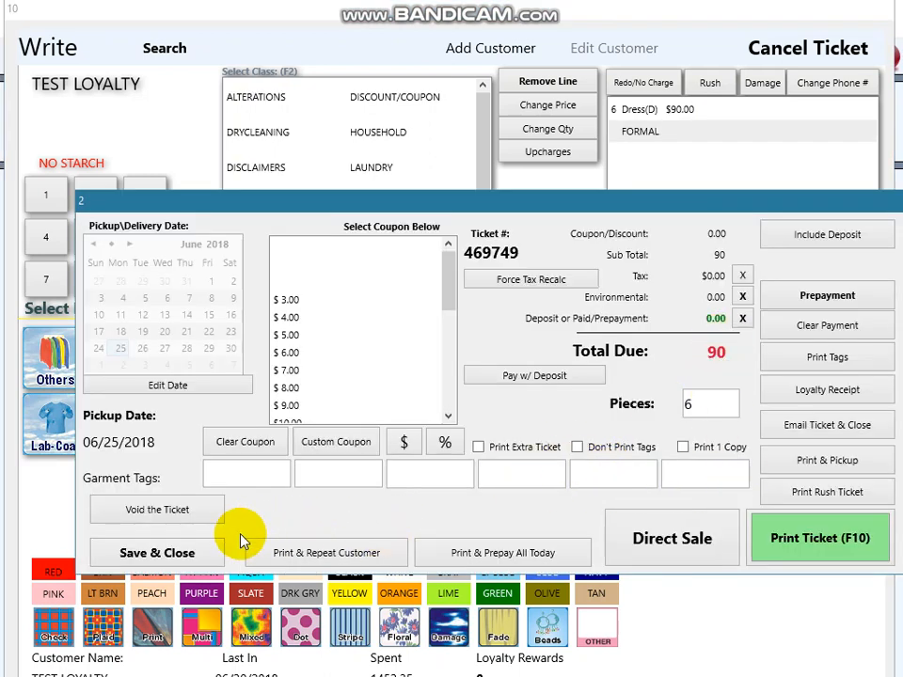
left_click(176, 562)
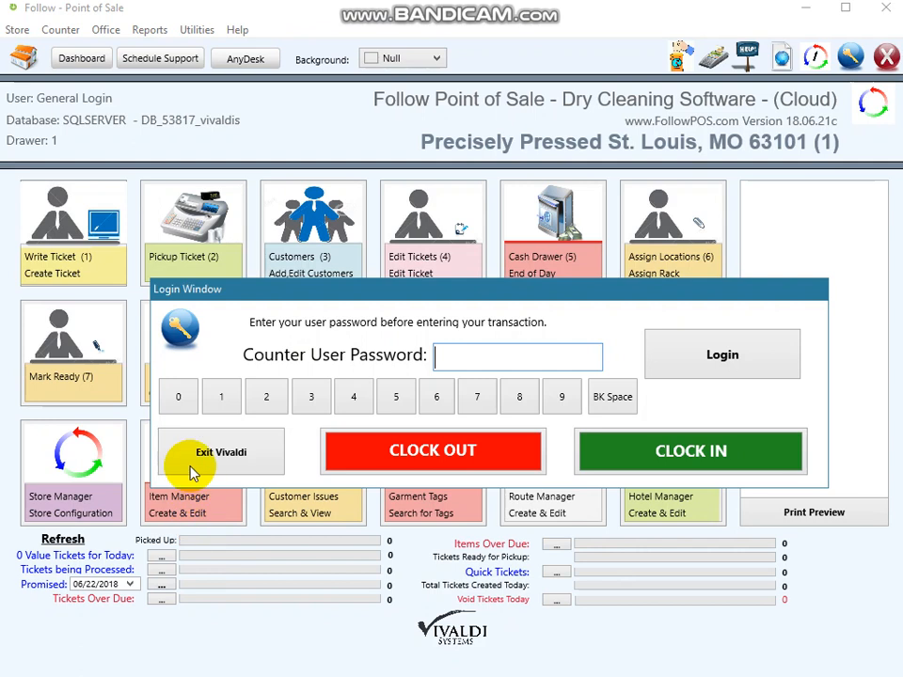
Log in with the counter user password and start another ticket for the TEST LOYALTY customer.
type("••••")
key("Return")
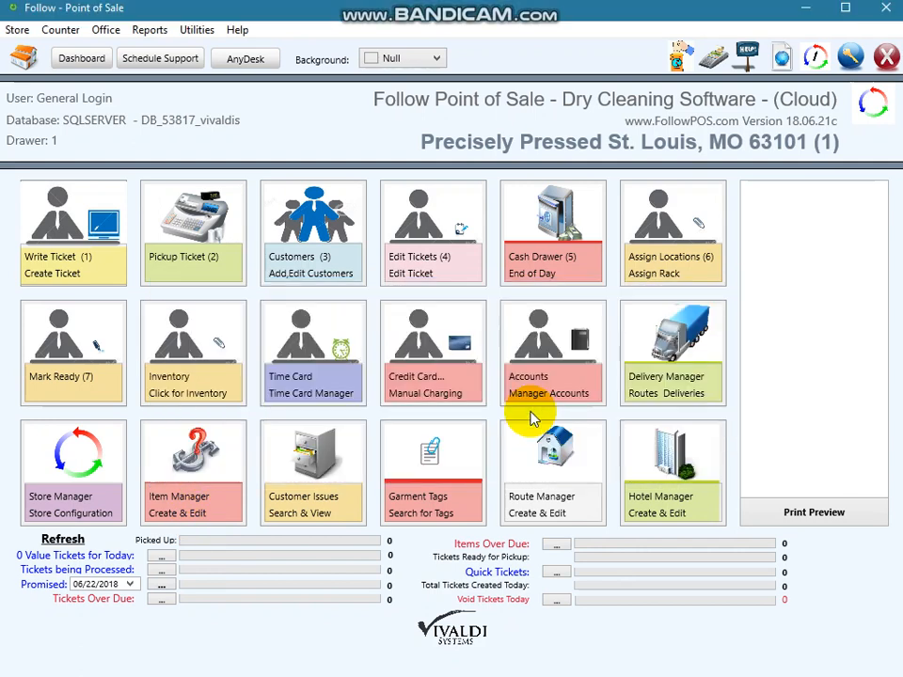
left_click(80, 257)
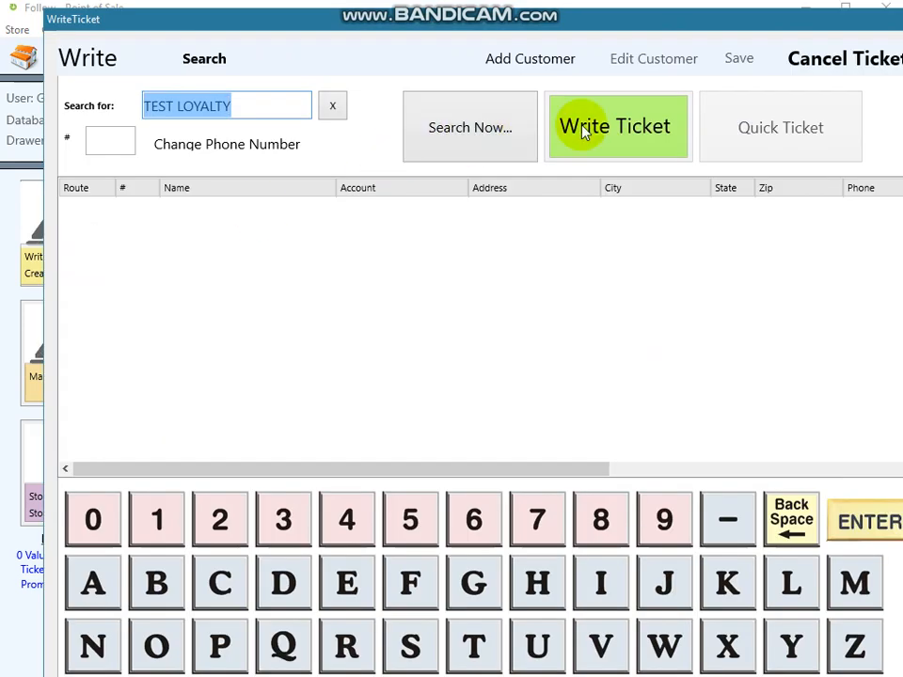
left_click(460, 127)
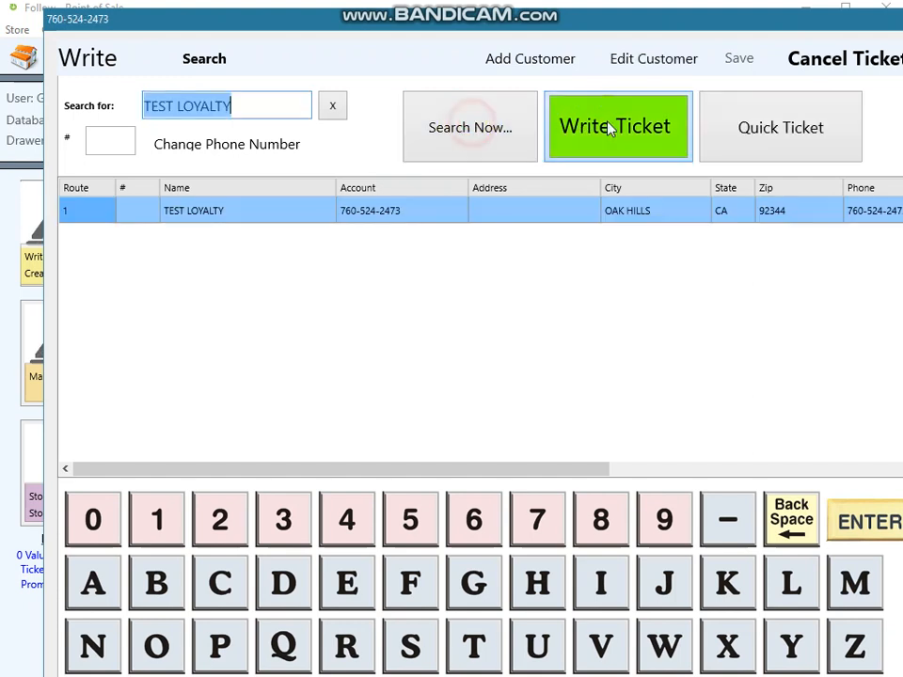
left_click(607, 127)
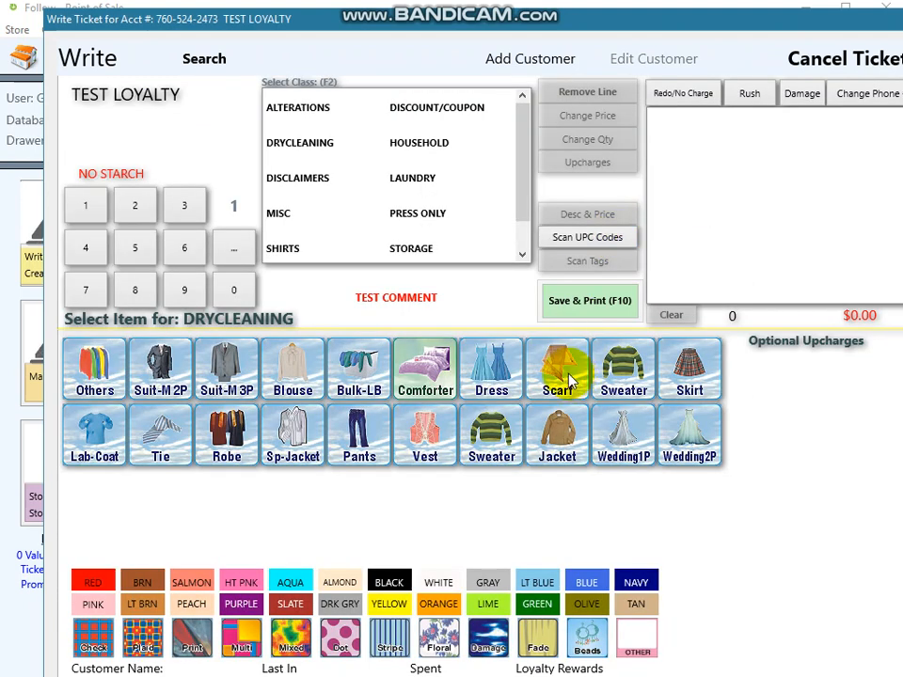
Add four drycleaning blouses, then save and close the ticket unprinted for pickup on 06/25/2018 without delivery.
left_click(87, 249)
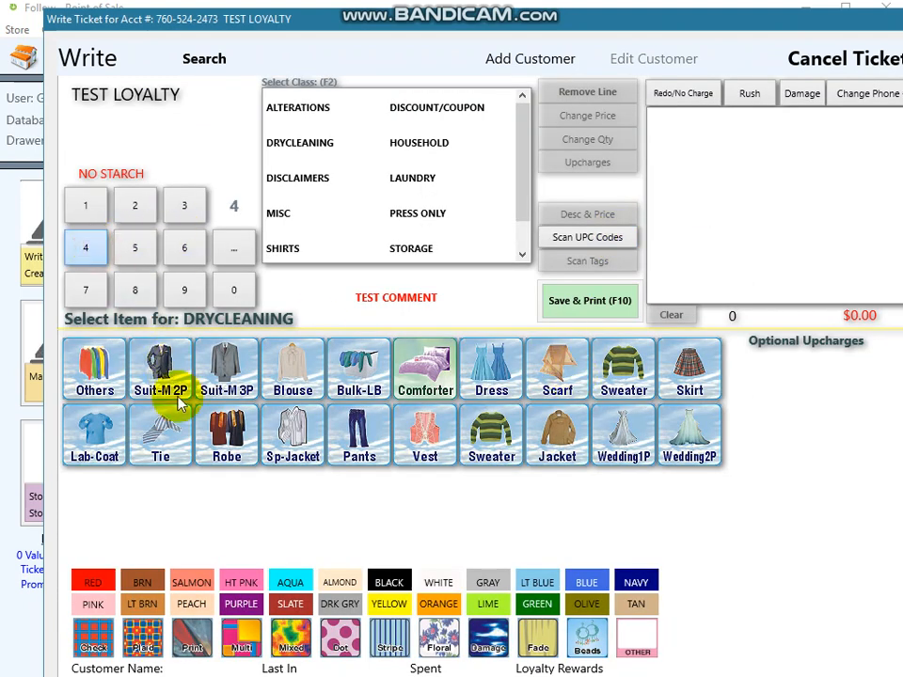
left_click(299, 373)
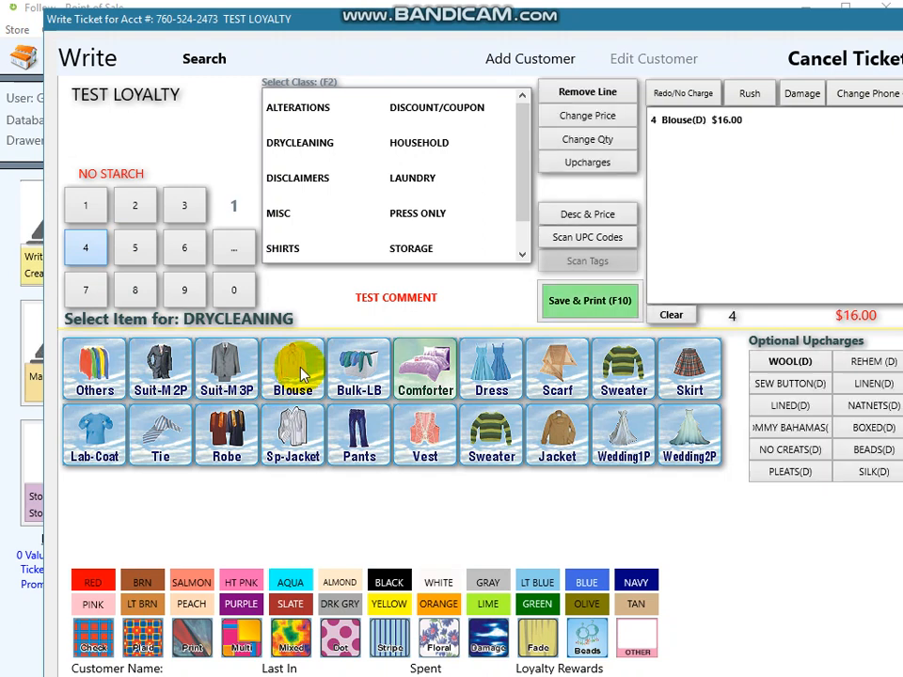
left_click(616, 316)
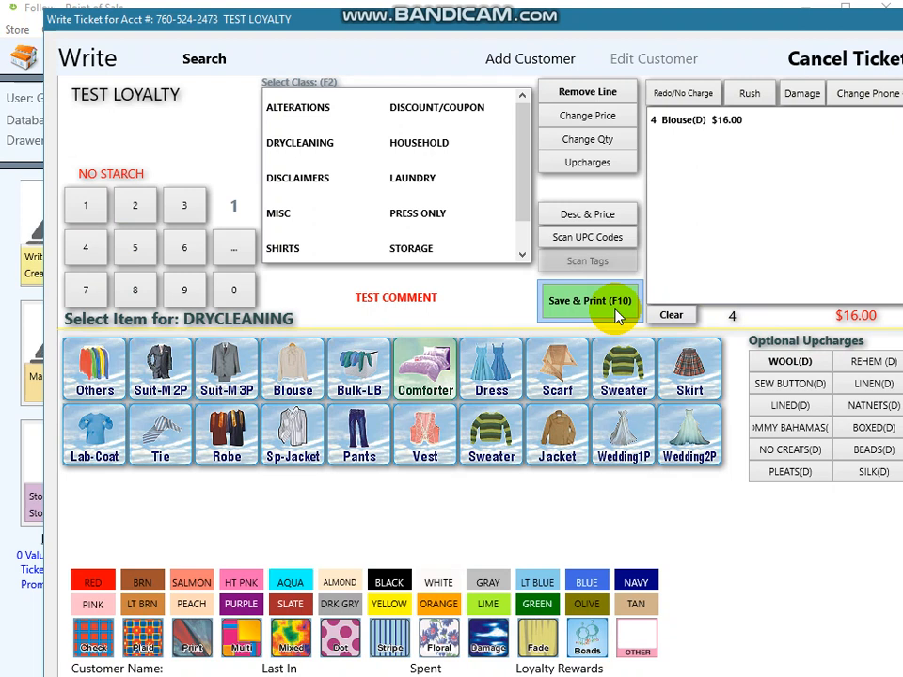
left_click(575, 516)
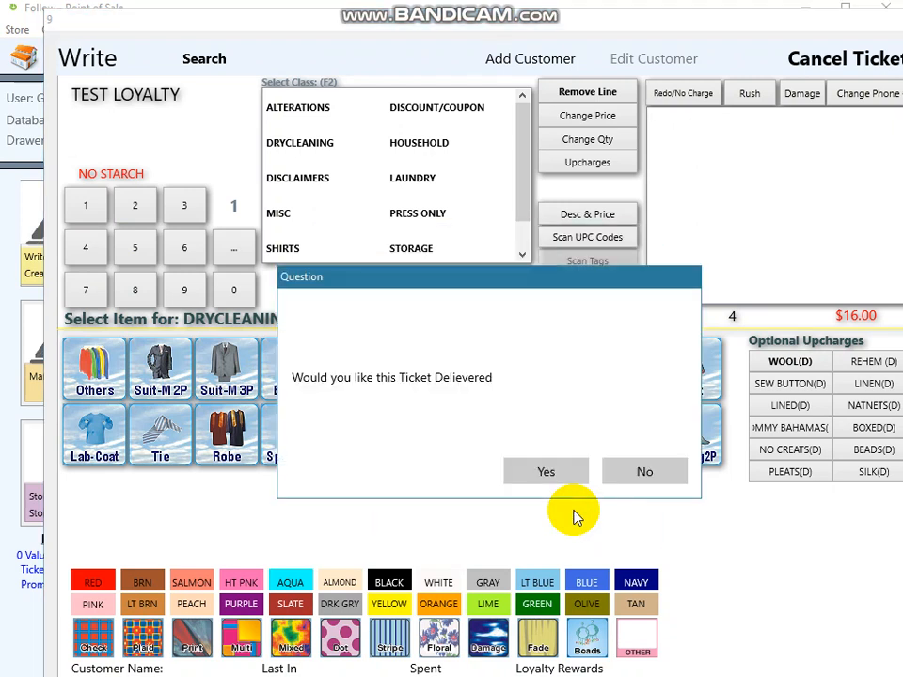
left_click(662, 472)
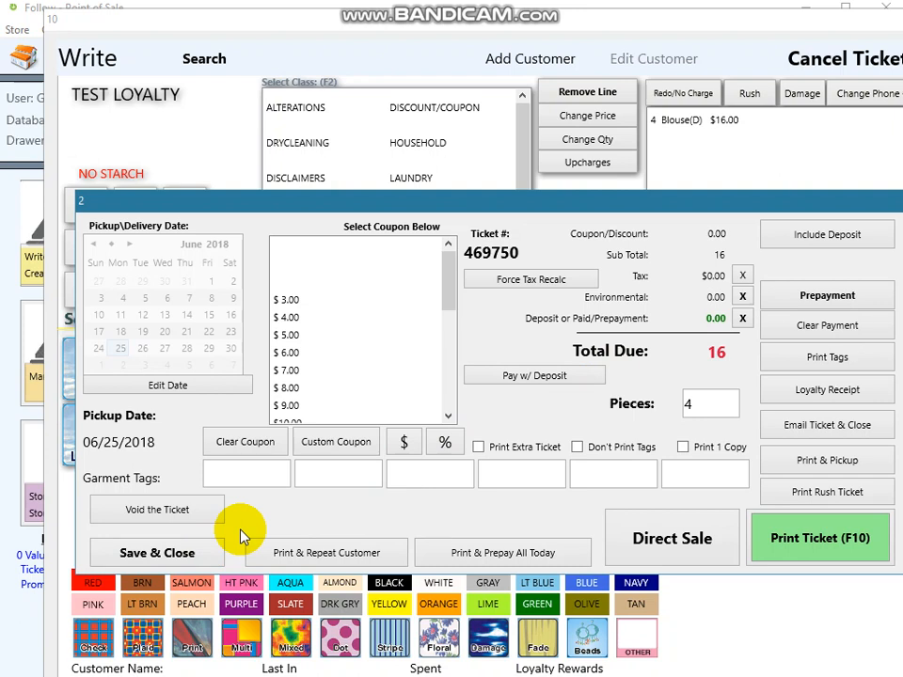
left_click(197, 554)
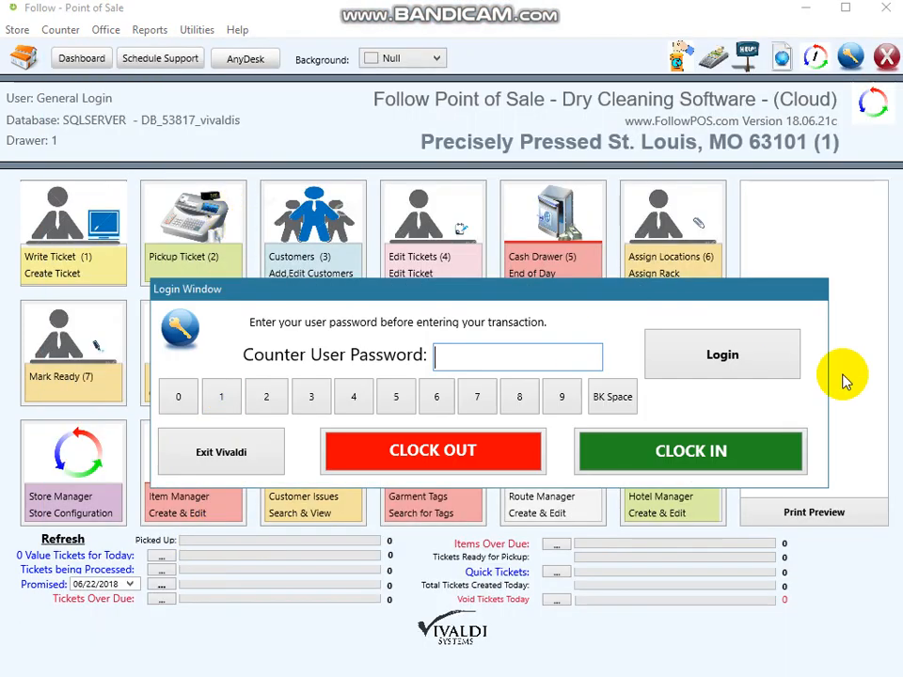
Log in with the counter user password and bring up the TEST LOYALTY customer's tickets for pickup.
type("••••")
left_click(780, 360)
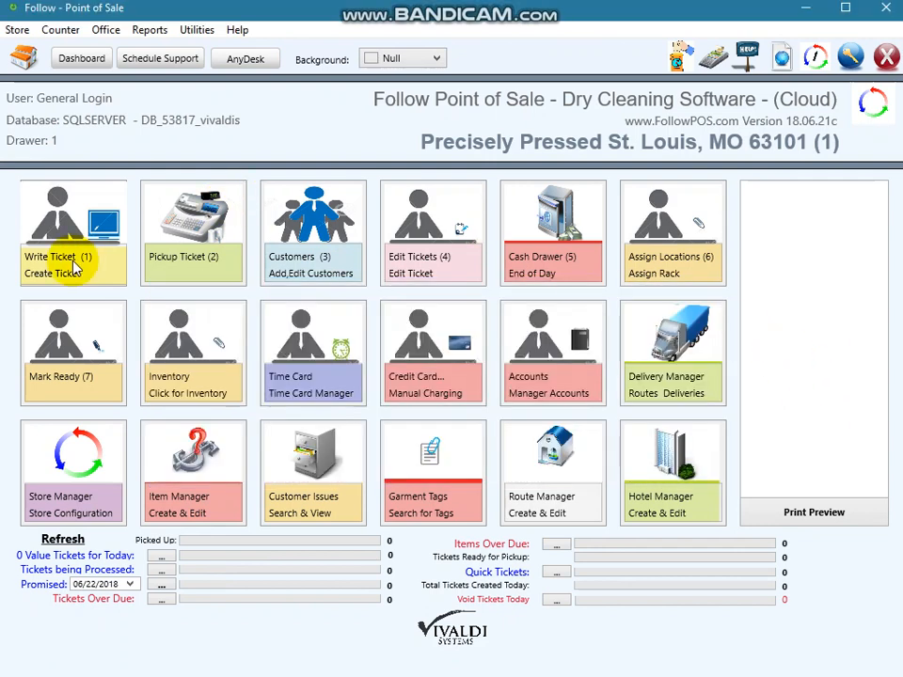
left_click(215, 231)
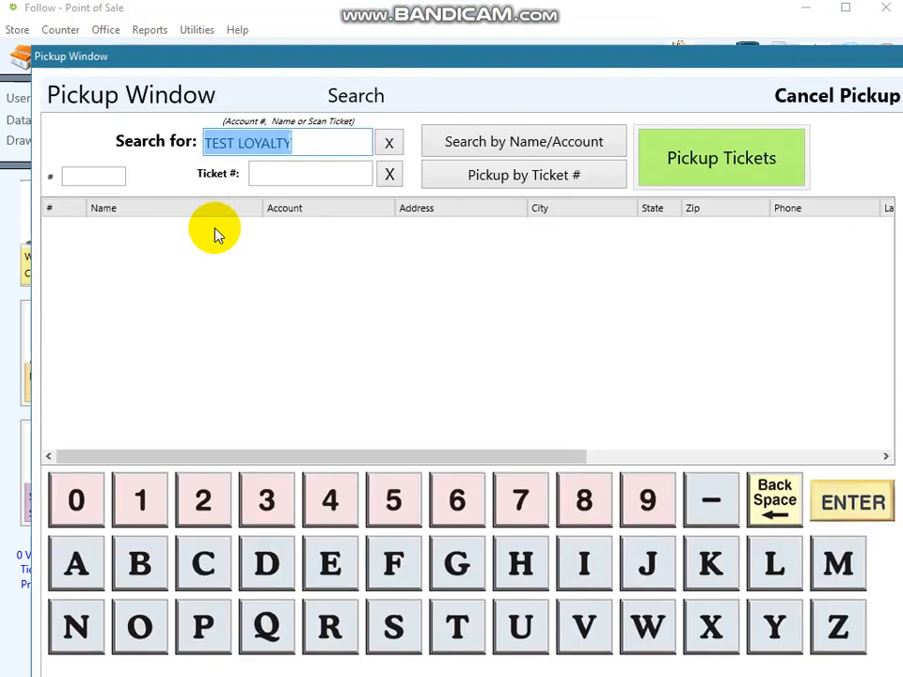
left_click(470, 145)
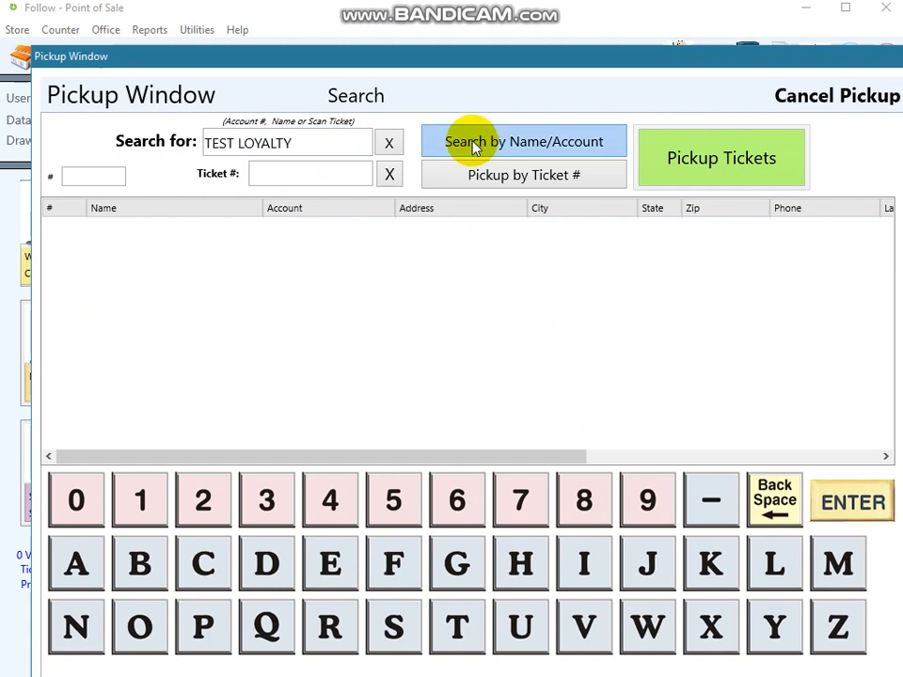
left_click(475, 147)
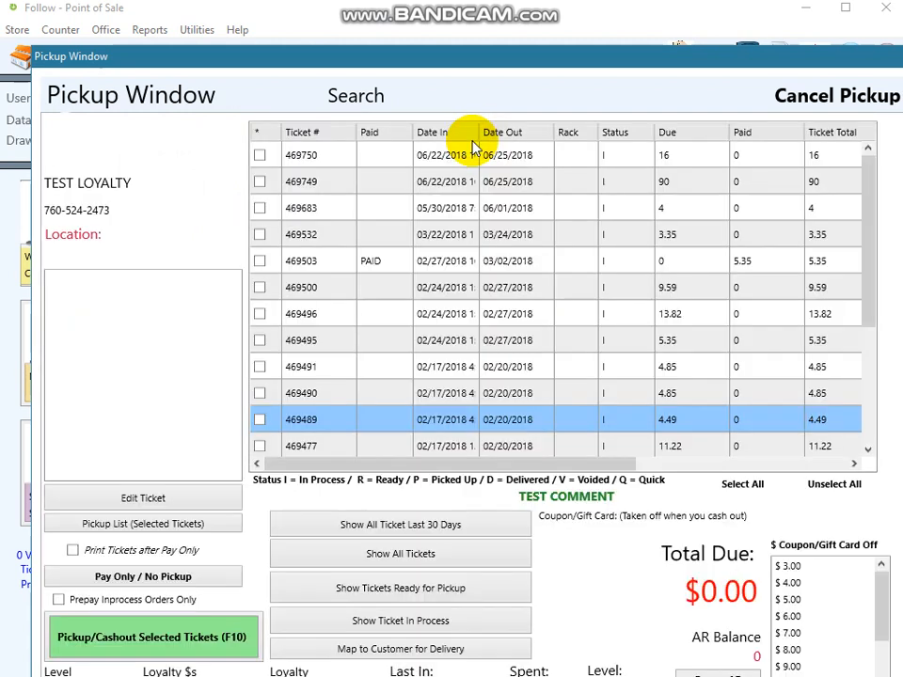
Select the $90 dress ticket and the $16 blouse ticket for pickup.
left_click_drag(867, 235, 867, 349)
left_click_drag(867, 349, 869, 176)
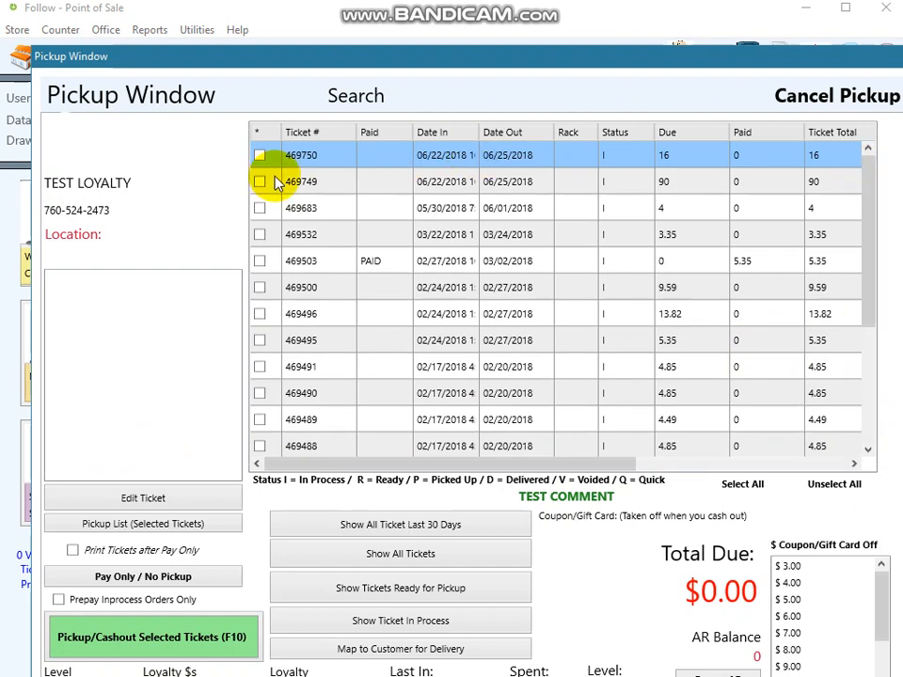
left_click(260, 178)
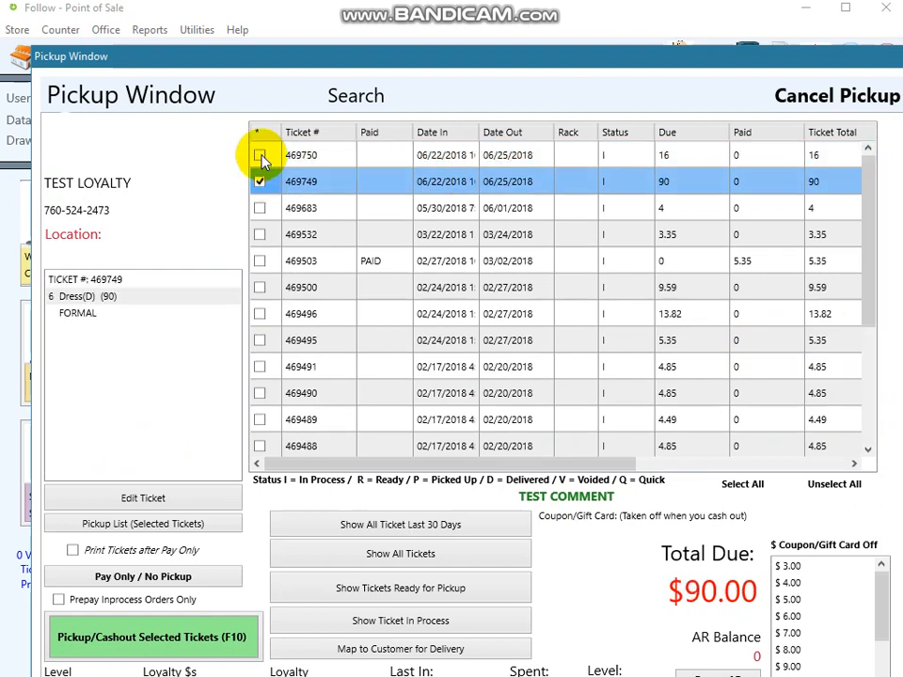
left_click(260, 155)
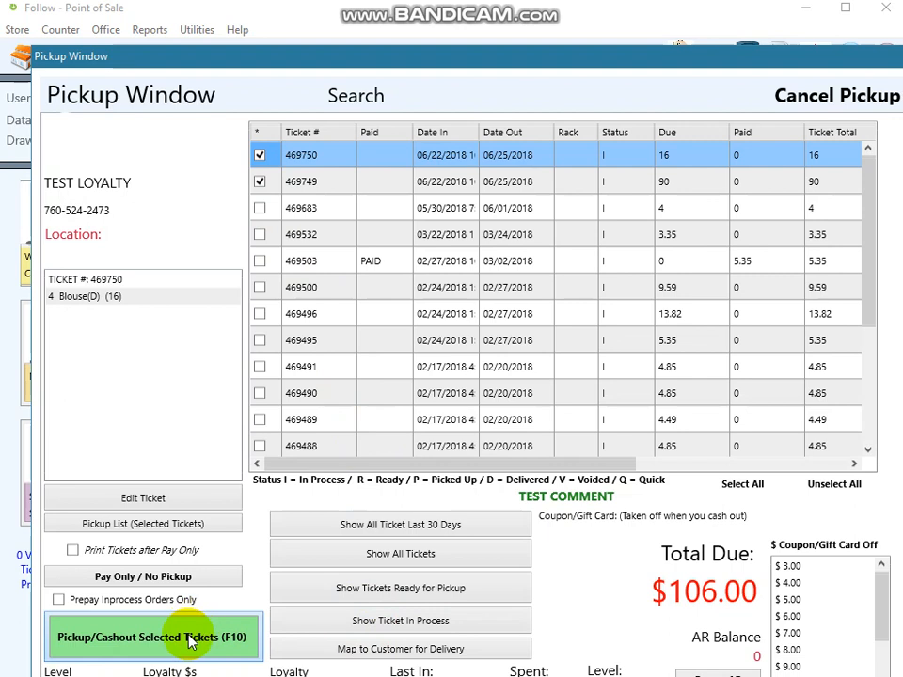
left_click_drag(497, 65, 457, 20)
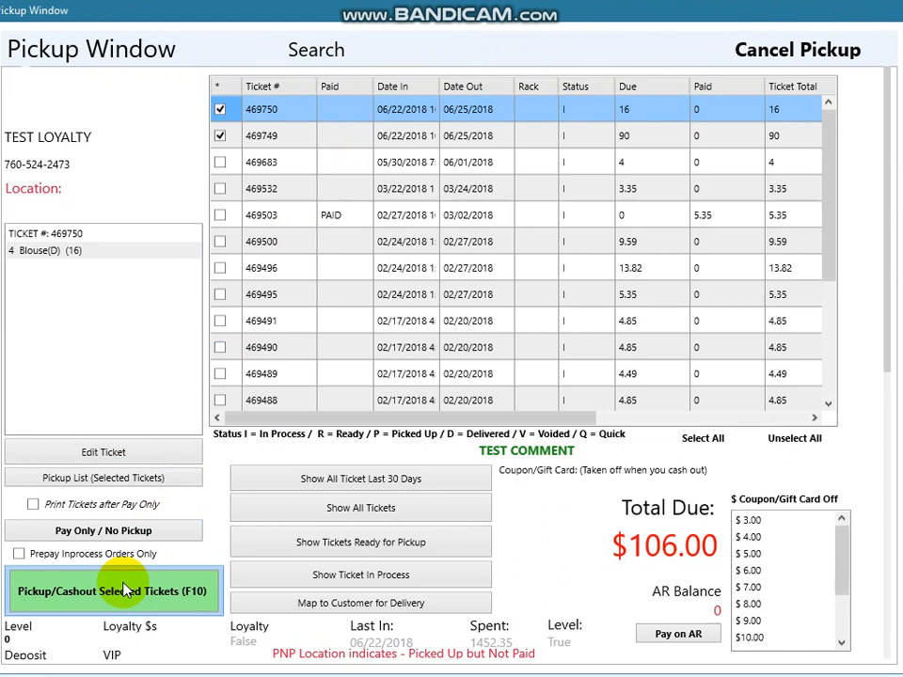
Cash out the selected tickets by paying the exact amount due in cash, acknowledge the notices and close the pickup window.
left_click(125, 589)
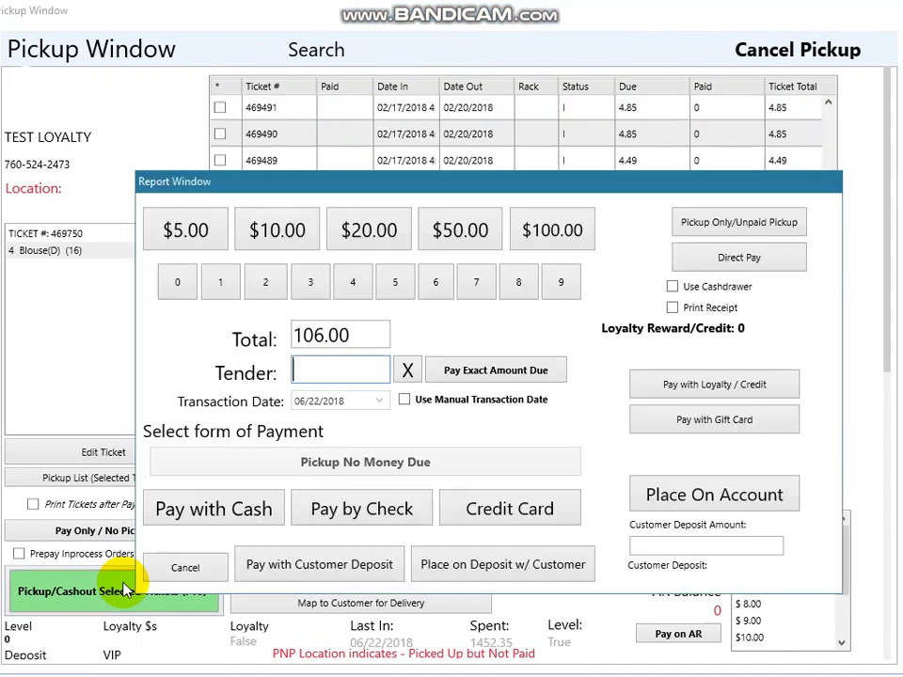
left_click(482, 374)
left_click(235, 515)
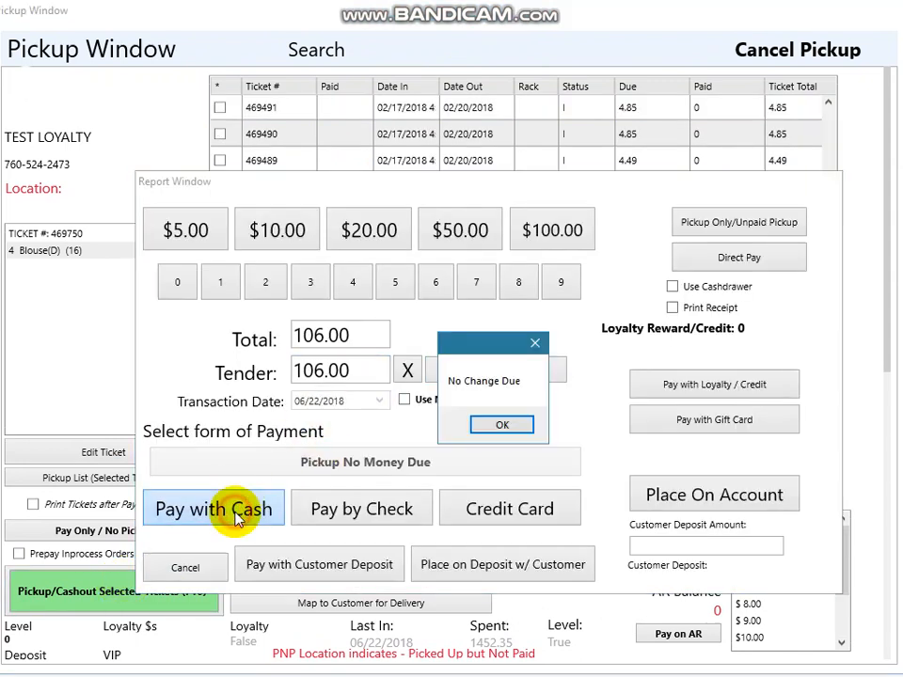
left_click(502, 425)
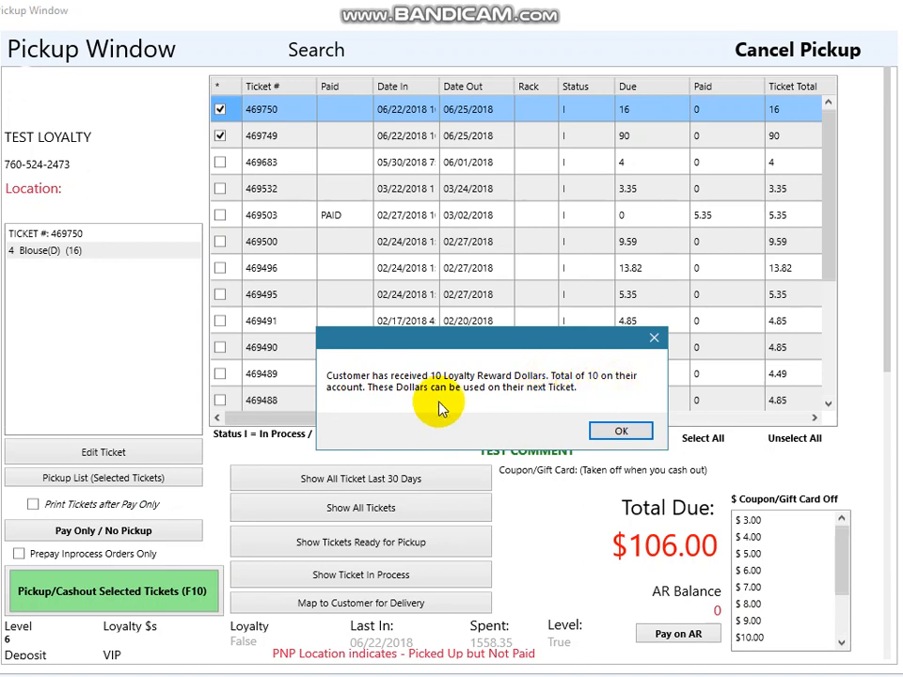
left_click(625, 433)
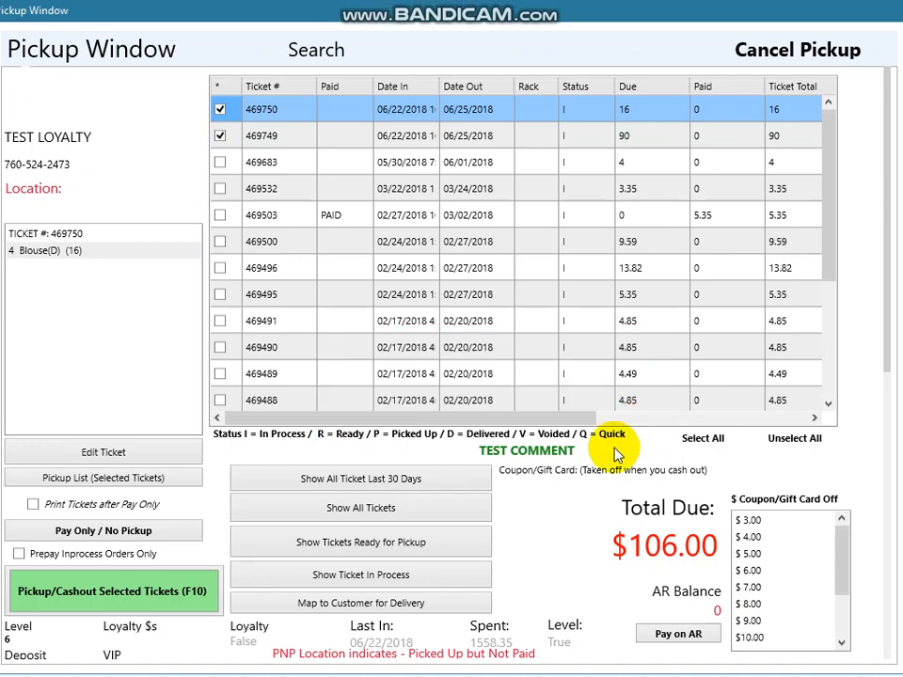
key("Escape")
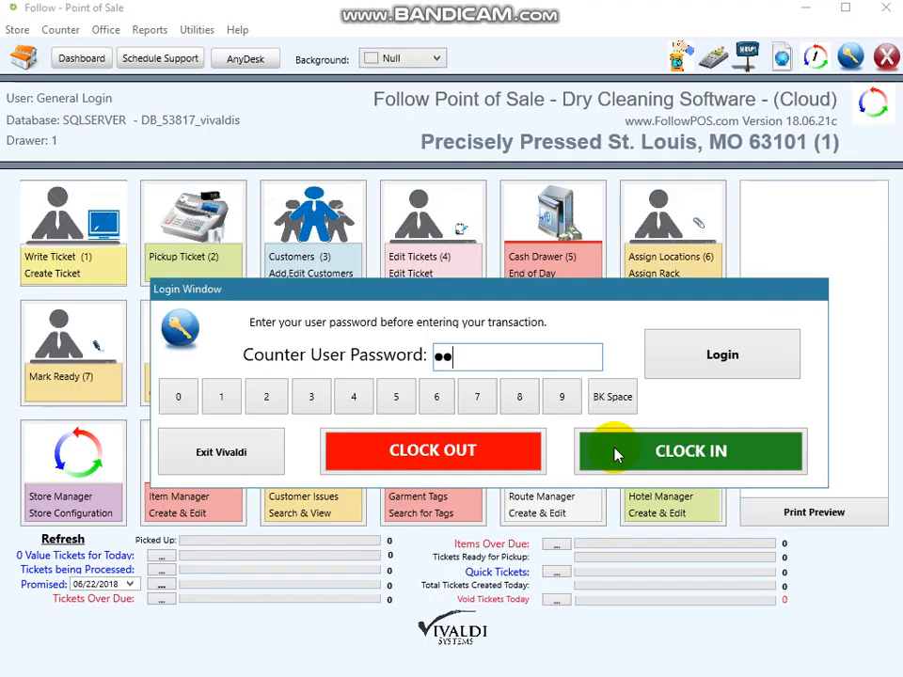
left_click(615, 455)
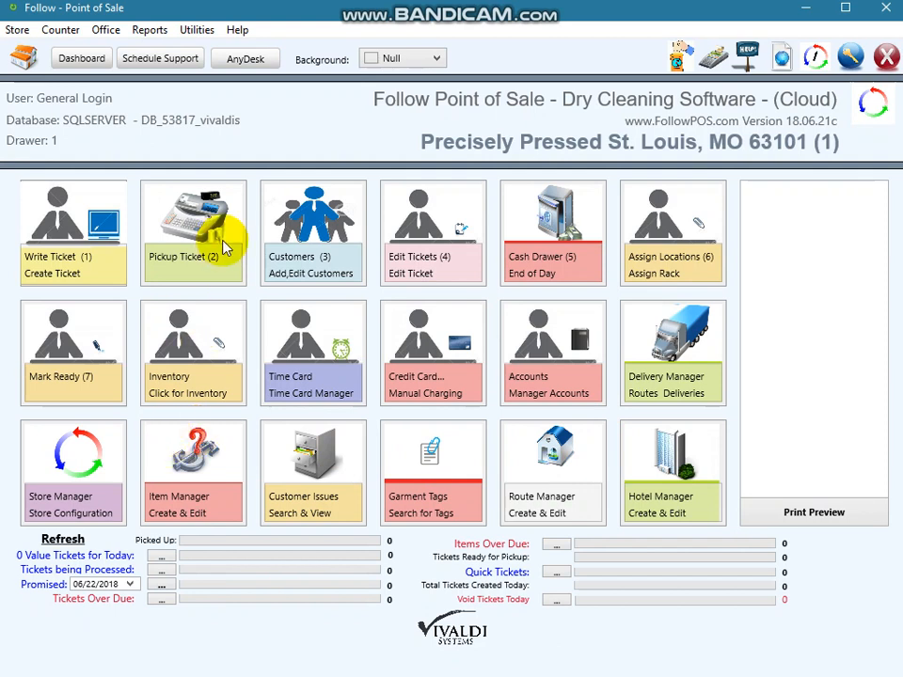
left_click(102, 235)
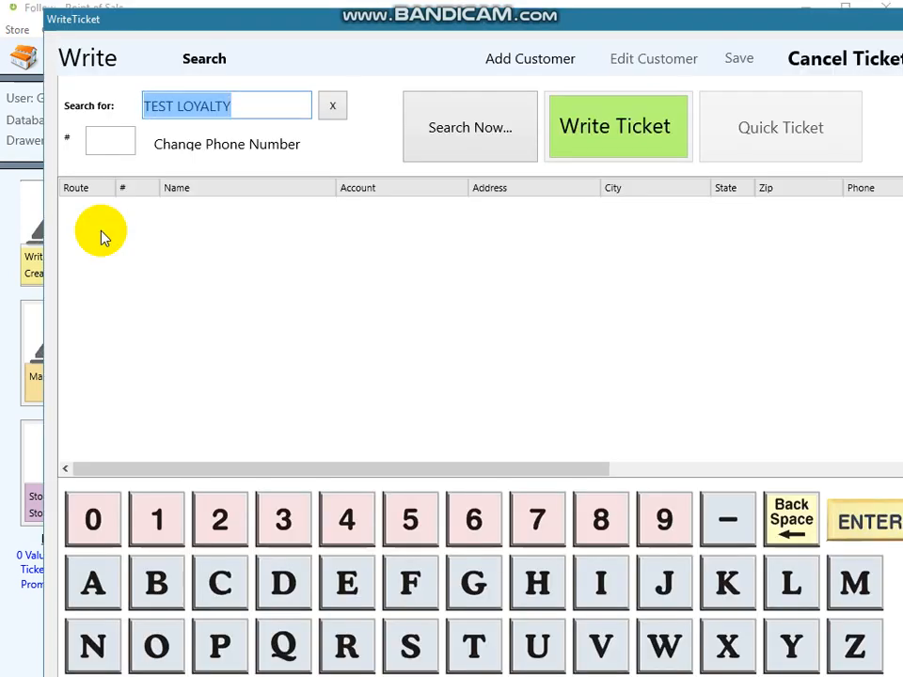
left_click(816, 59)
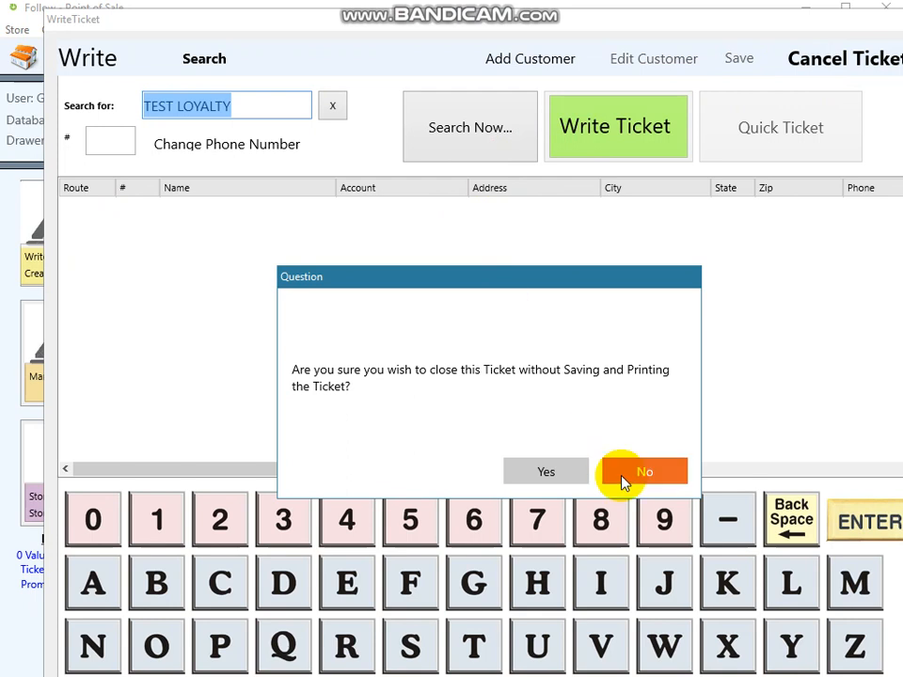
left_click(574, 479)
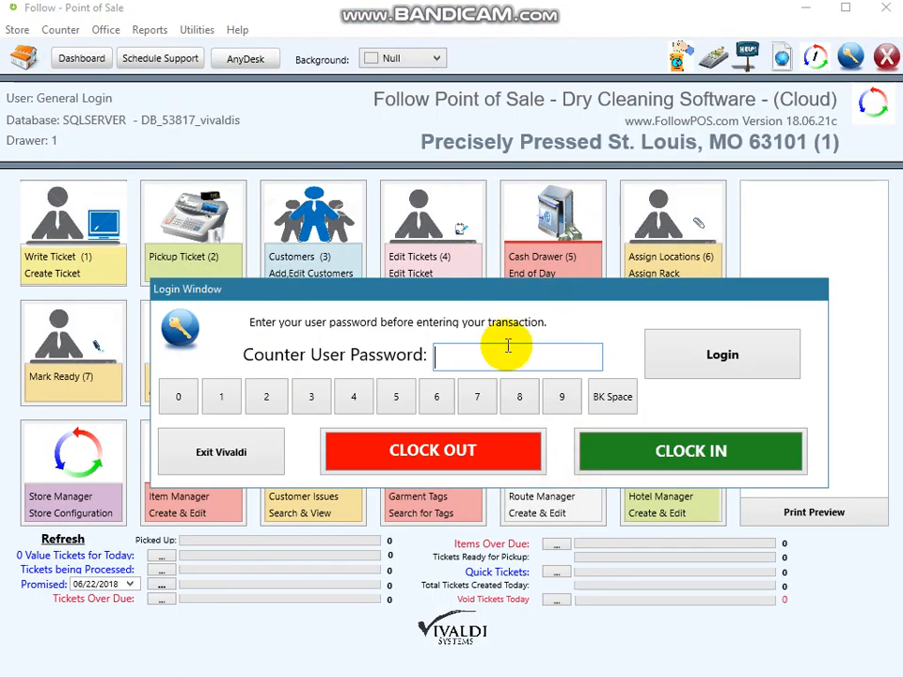
Log in with the counter user password and open the TEST LOYALTY customer's record from the customer search.
key("Return")
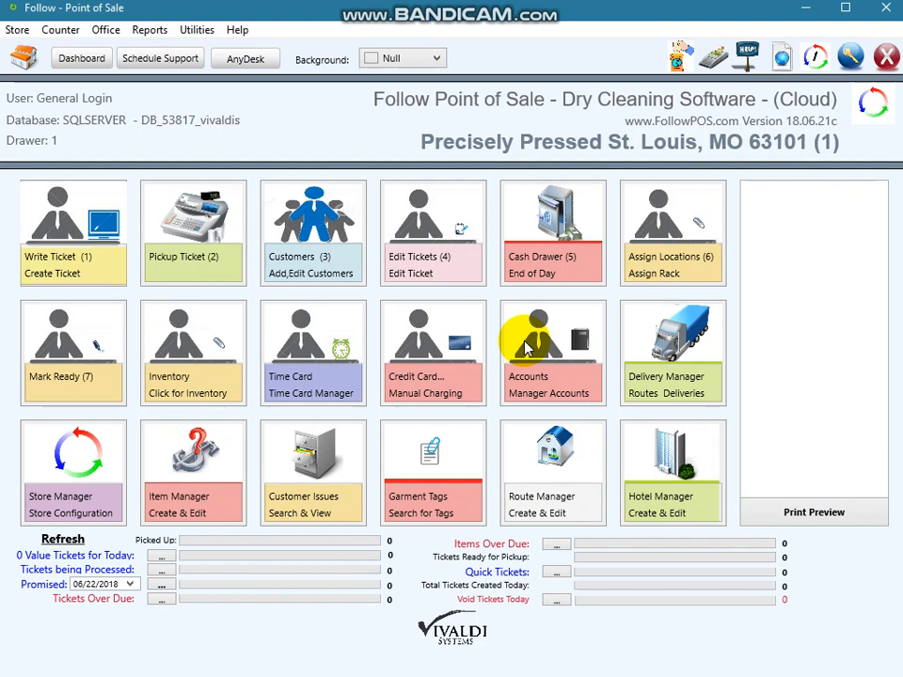
left_click(332, 254)
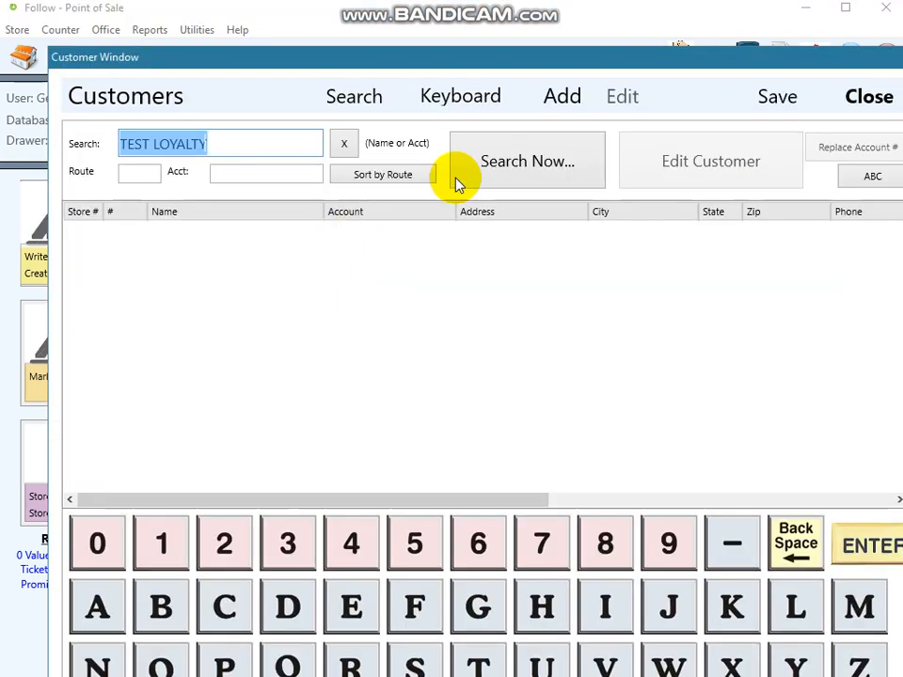
left_click(559, 147)
left_click(704, 173)
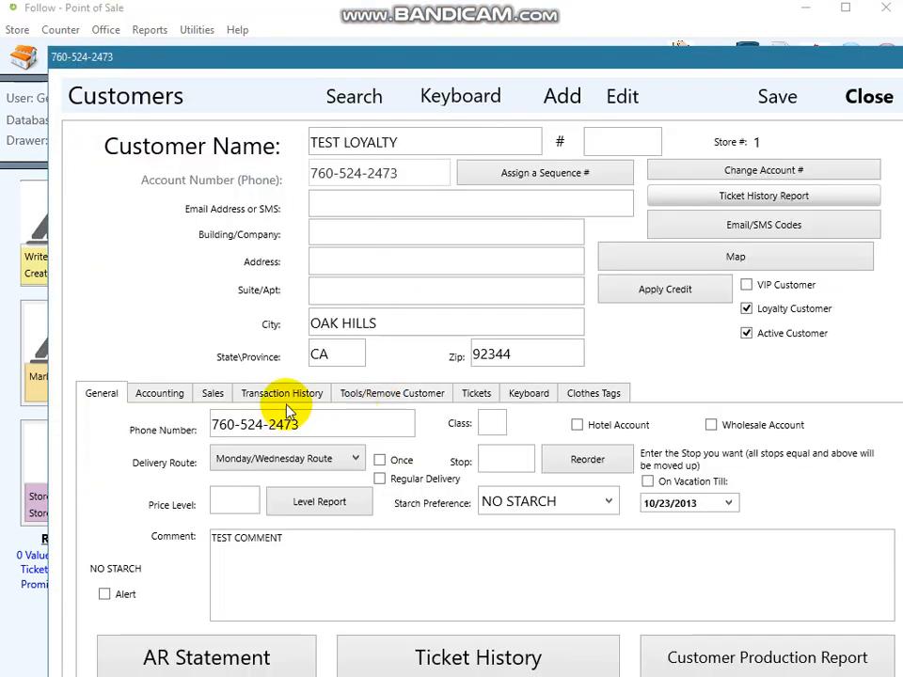
Check the customer's loyalty points and loyalty reward dollars in the sales details, then close the customer record.
left_click(212, 393)
left_click(614, 460)
left_click(602, 531)
left_click_drag(605, 533, 562, 533)
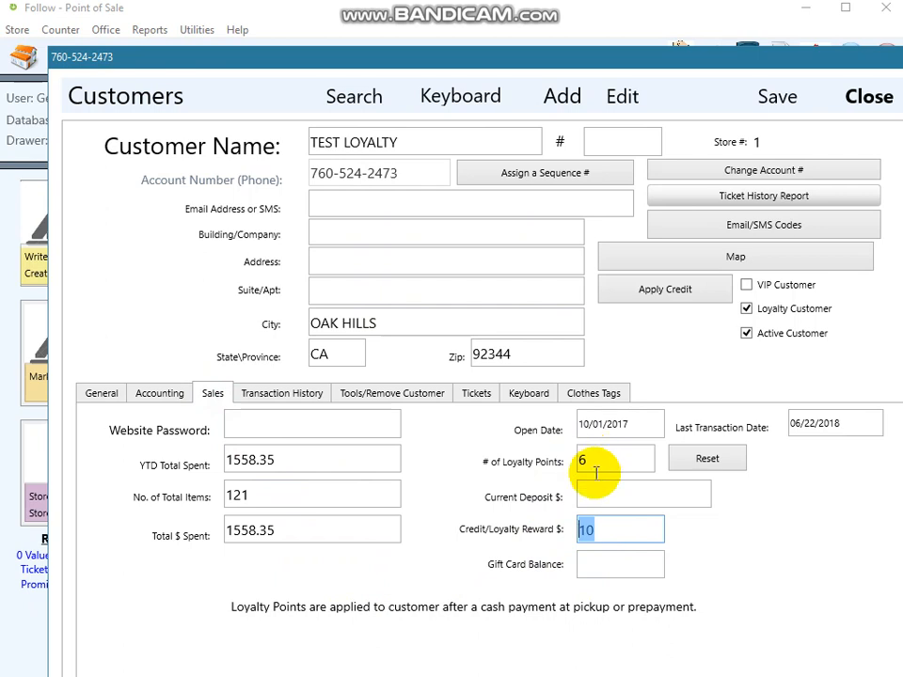
left_click_drag(736, 51, 708, 3)
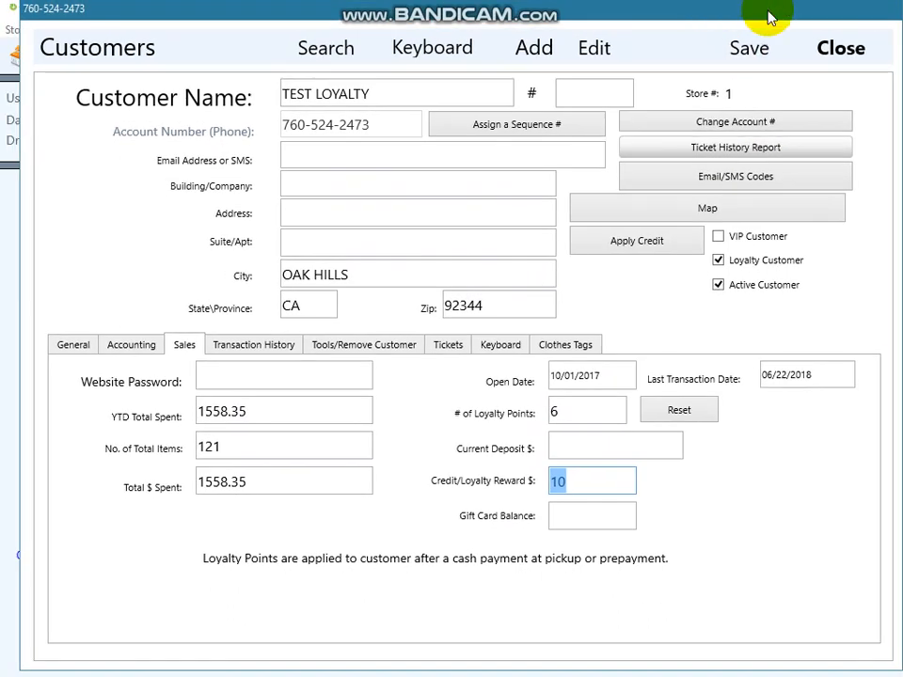
left_click(832, 52)
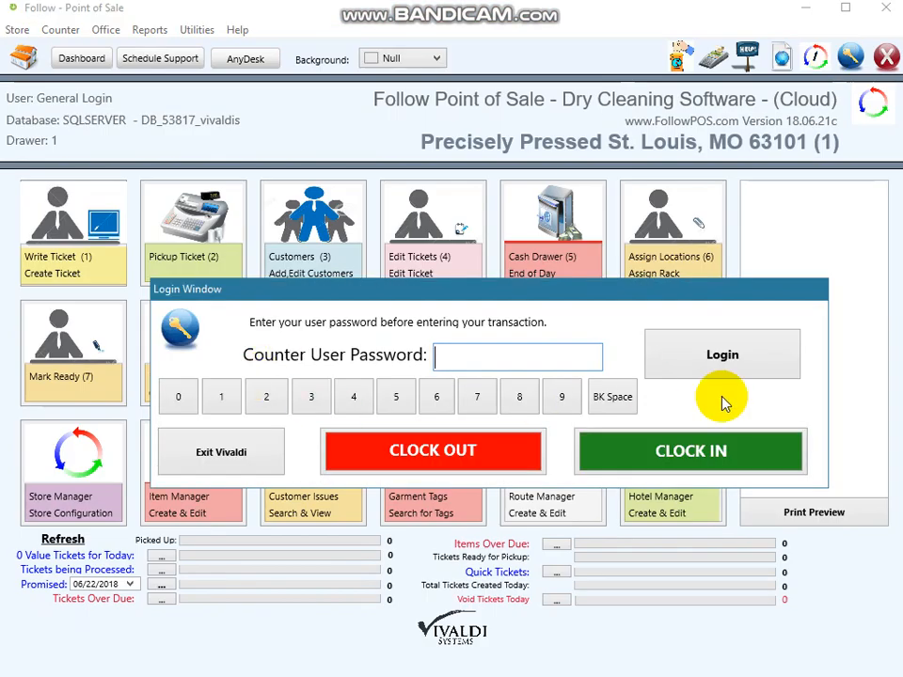
Log in with the counter user password and start writing a new ticket for the TEST LOYALTY customer.
type("••••")
key("Return")
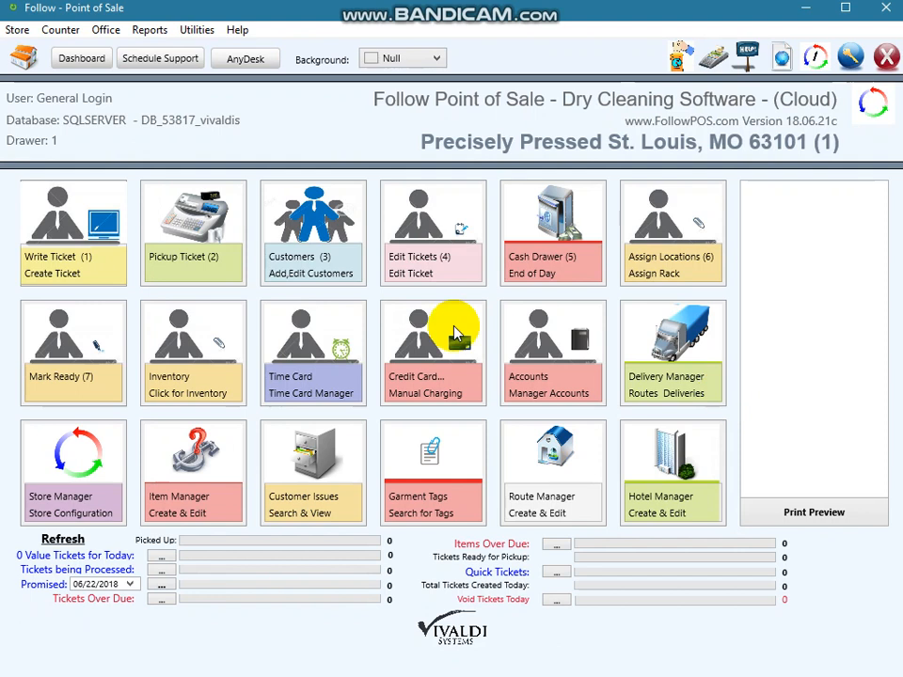
left_click(57, 250)
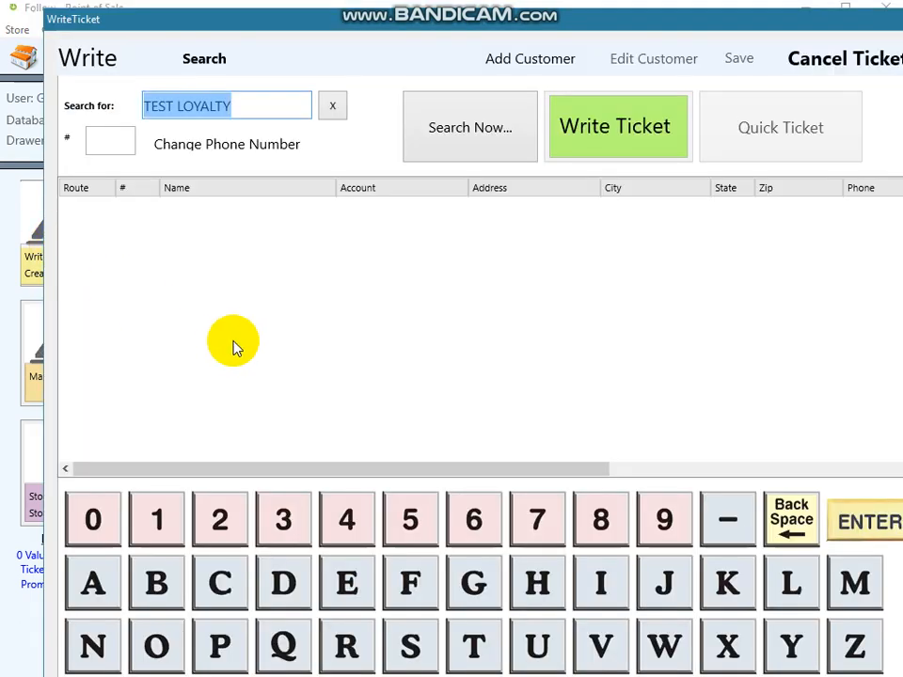
left_click(471, 138)
left_click(615, 125)
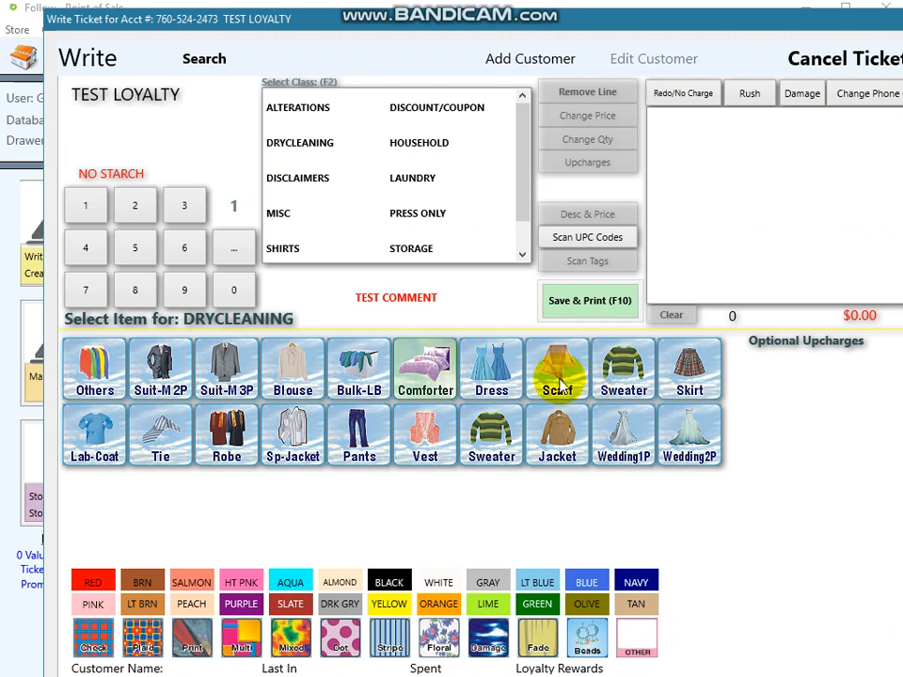
Add a drycleaning dress with the "1 pc w/ Belt" option and one scarf, dismissing the error notice.
left_click(487, 376)
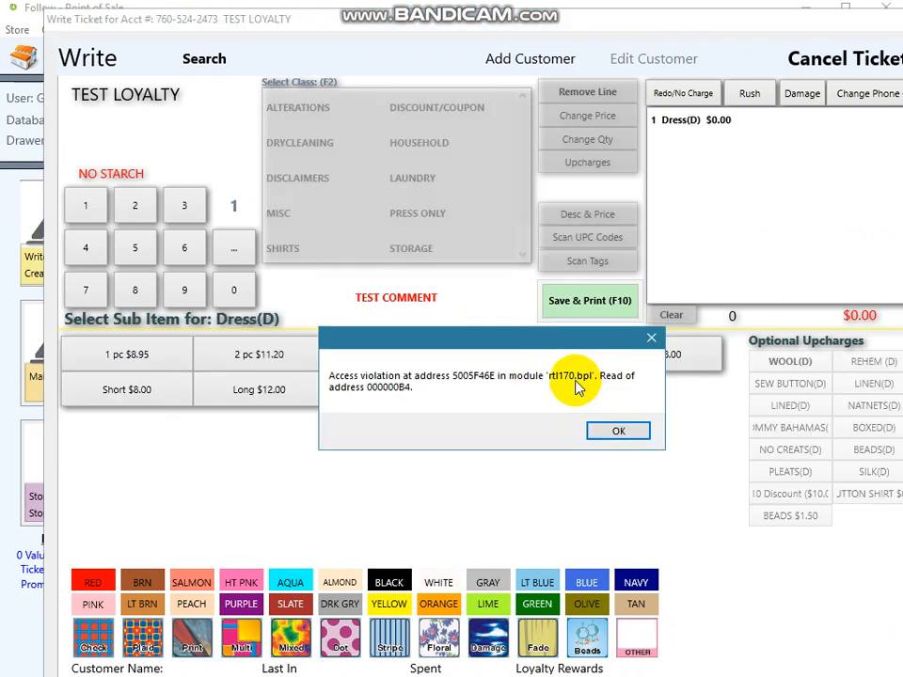
left_click(615, 429)
left_click(411, 365)
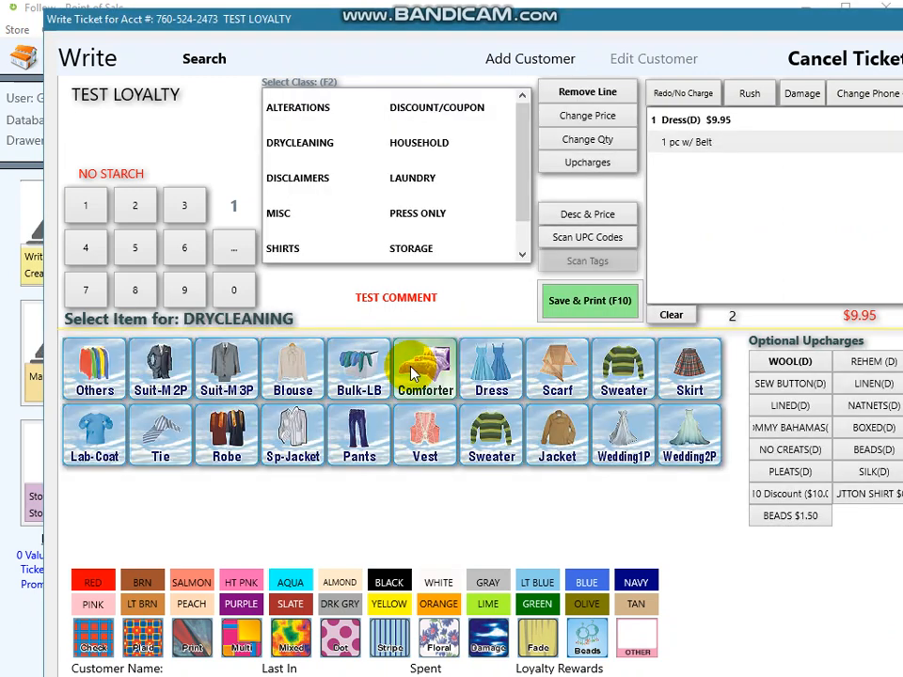
left_click(559, 385)
left_click_drag(568, 16, 536, 11)
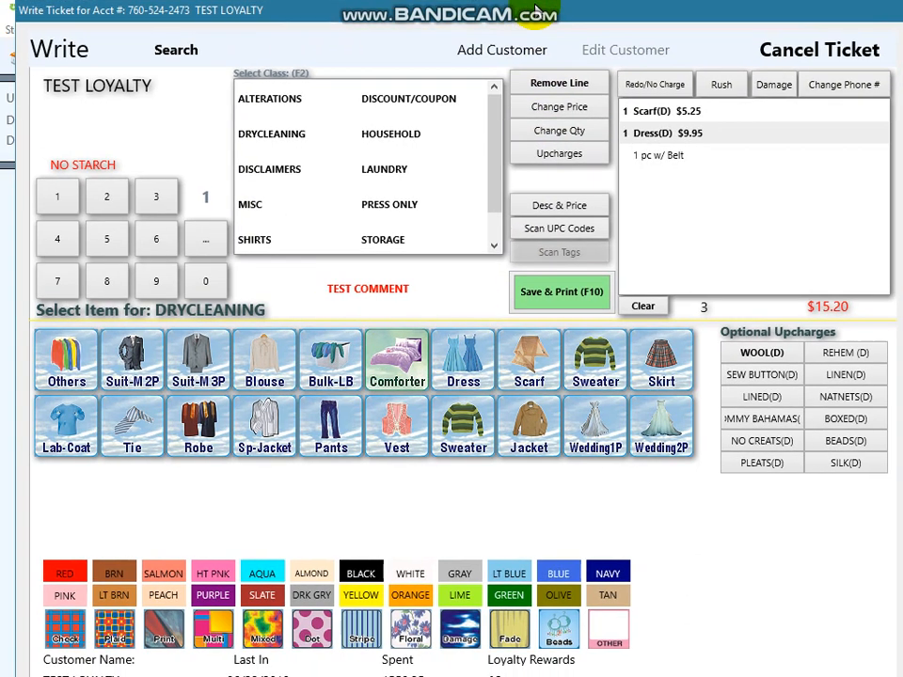
Set the ticket for pickup on 06/25/2018 without delivery, apply the $10 loyalty credit, and save and close it unprinted.
left_click(555, 303)
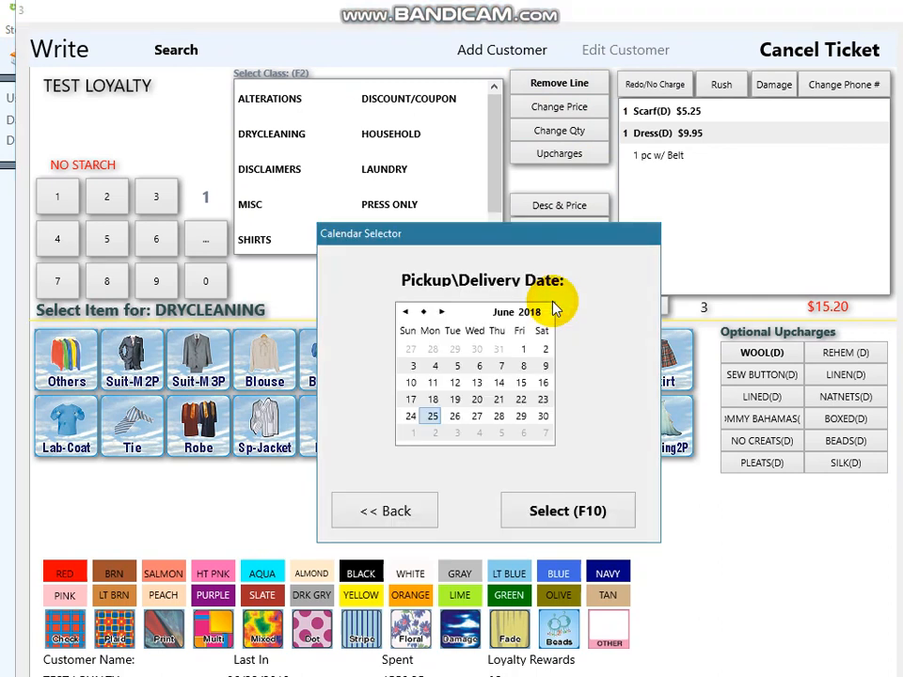
left_click(569, 518)
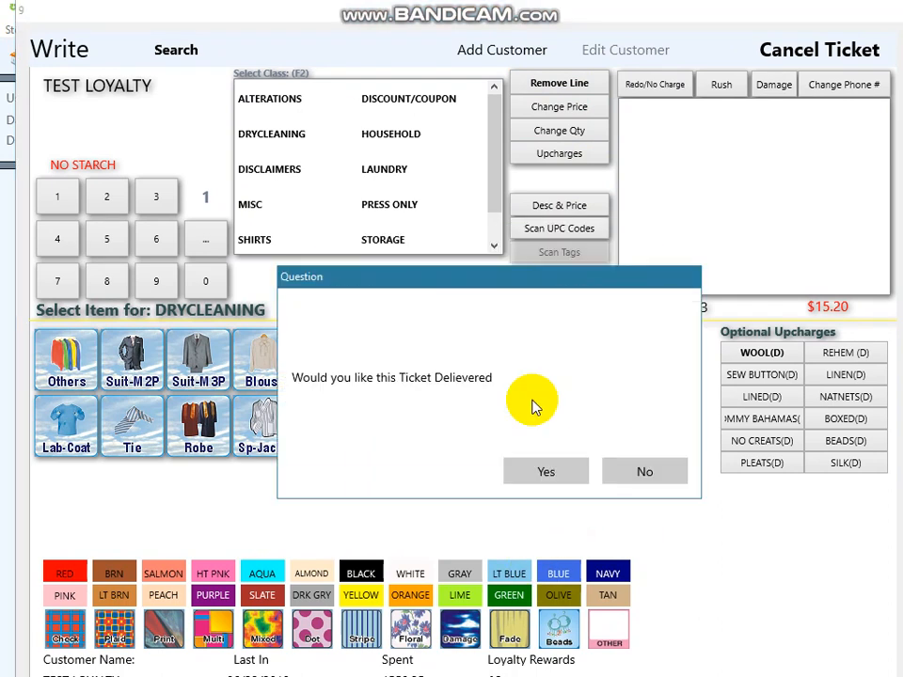
left_click(649, 478)
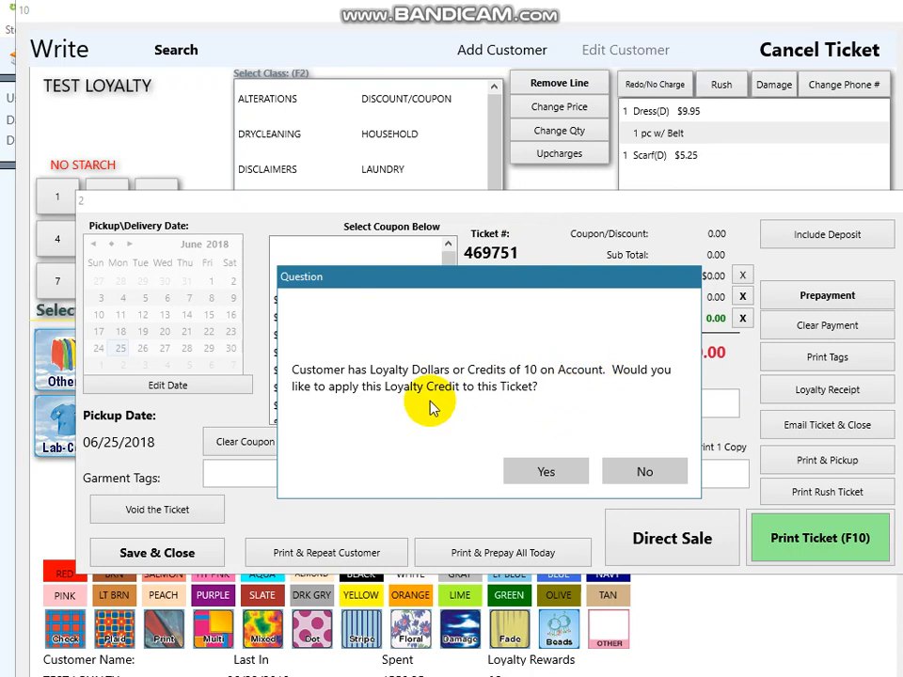
left_click(549, 472)
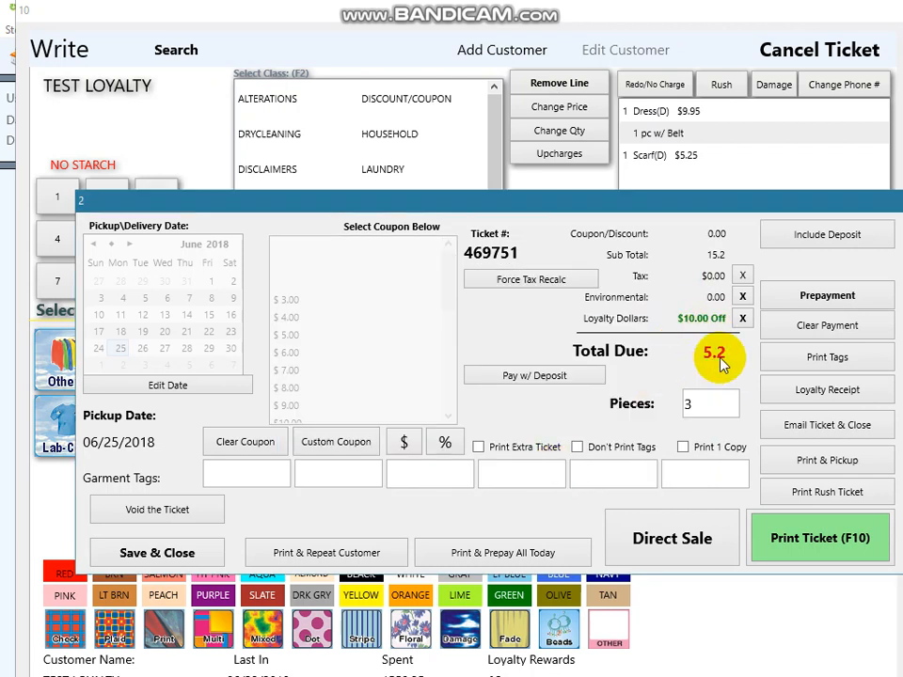
left_click(157, 555)
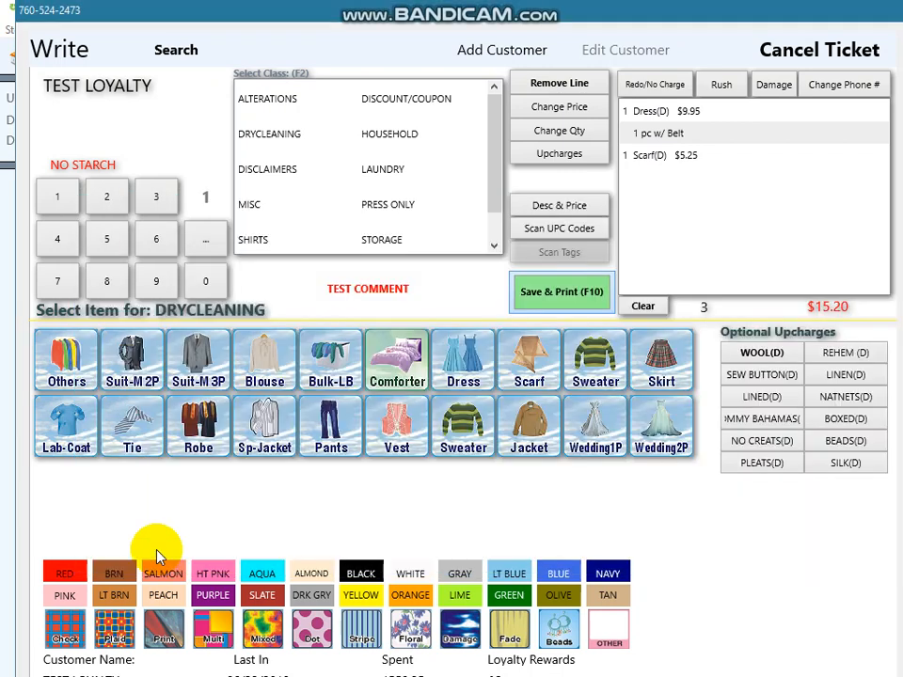